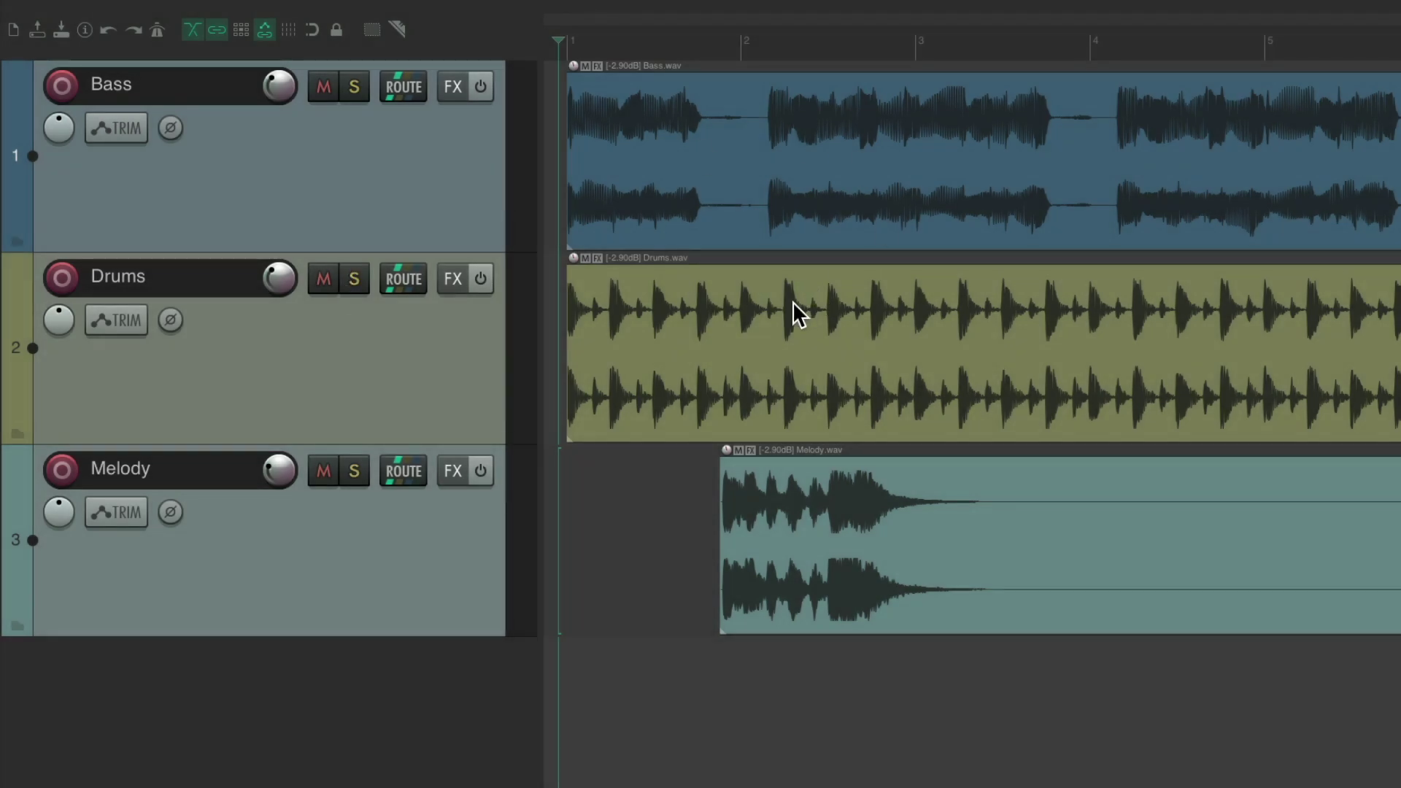
# - Play the project from the start, then from the edit cursor placed in the Bass item just before its second phrase
pyautogui.press('space')
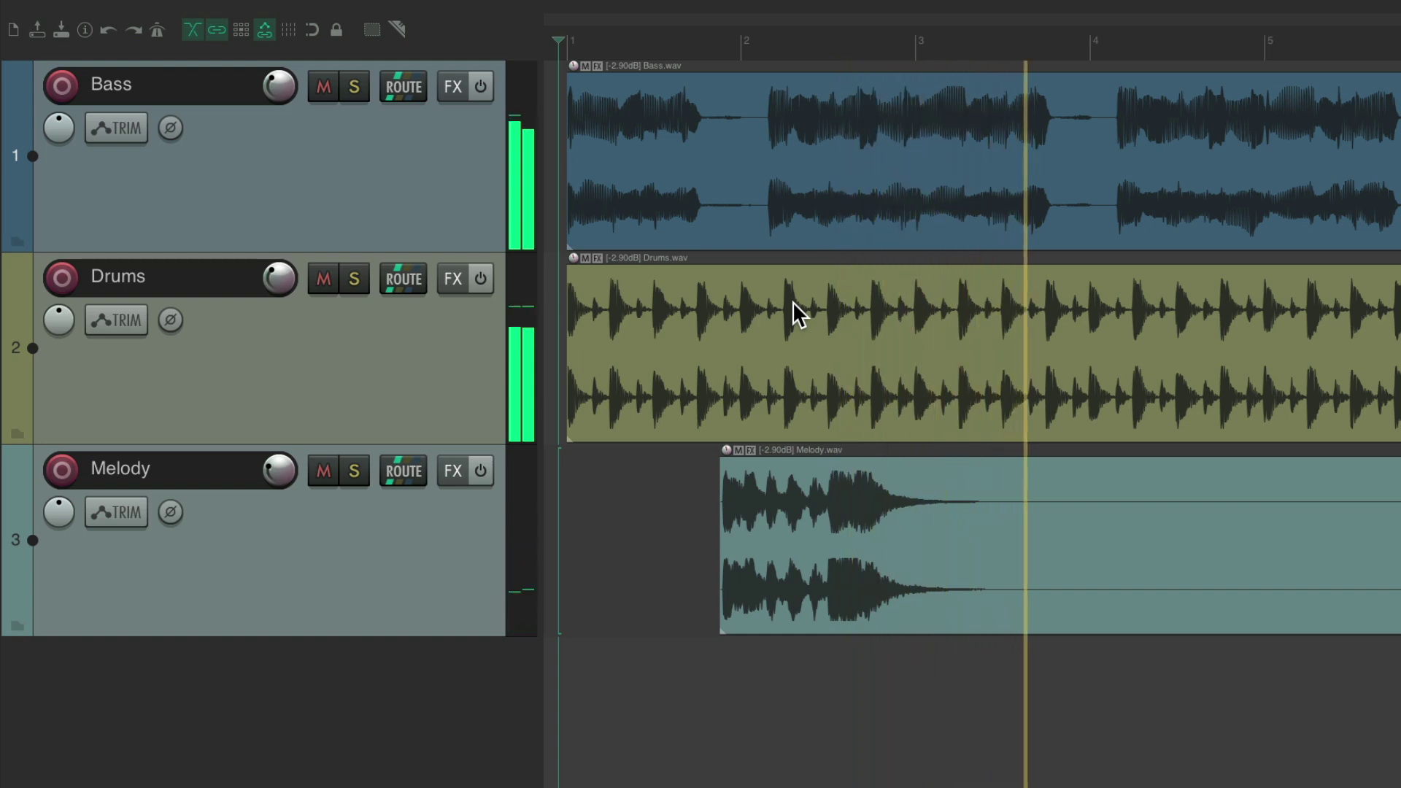
pyautogui.press('space')
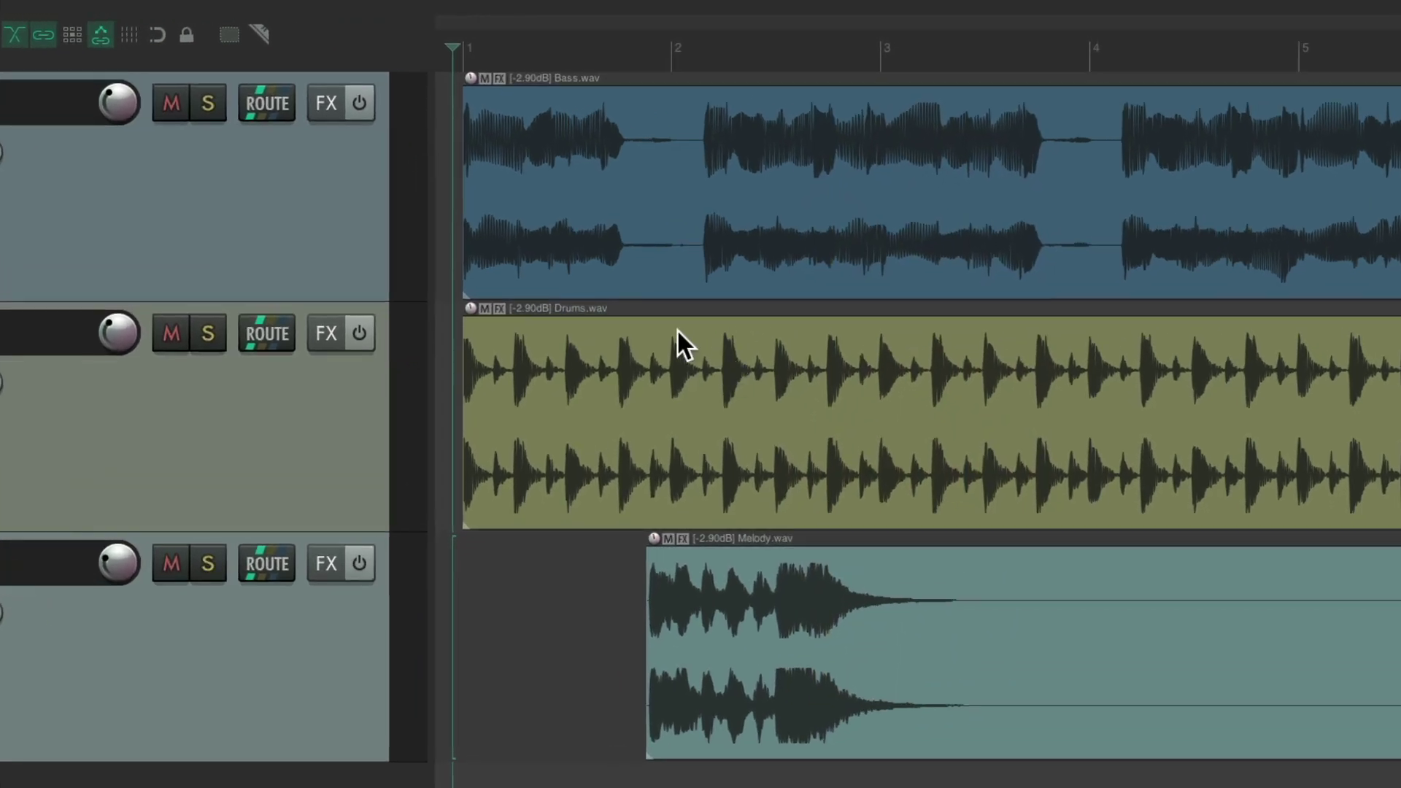
pyautogui.click(697, 143)
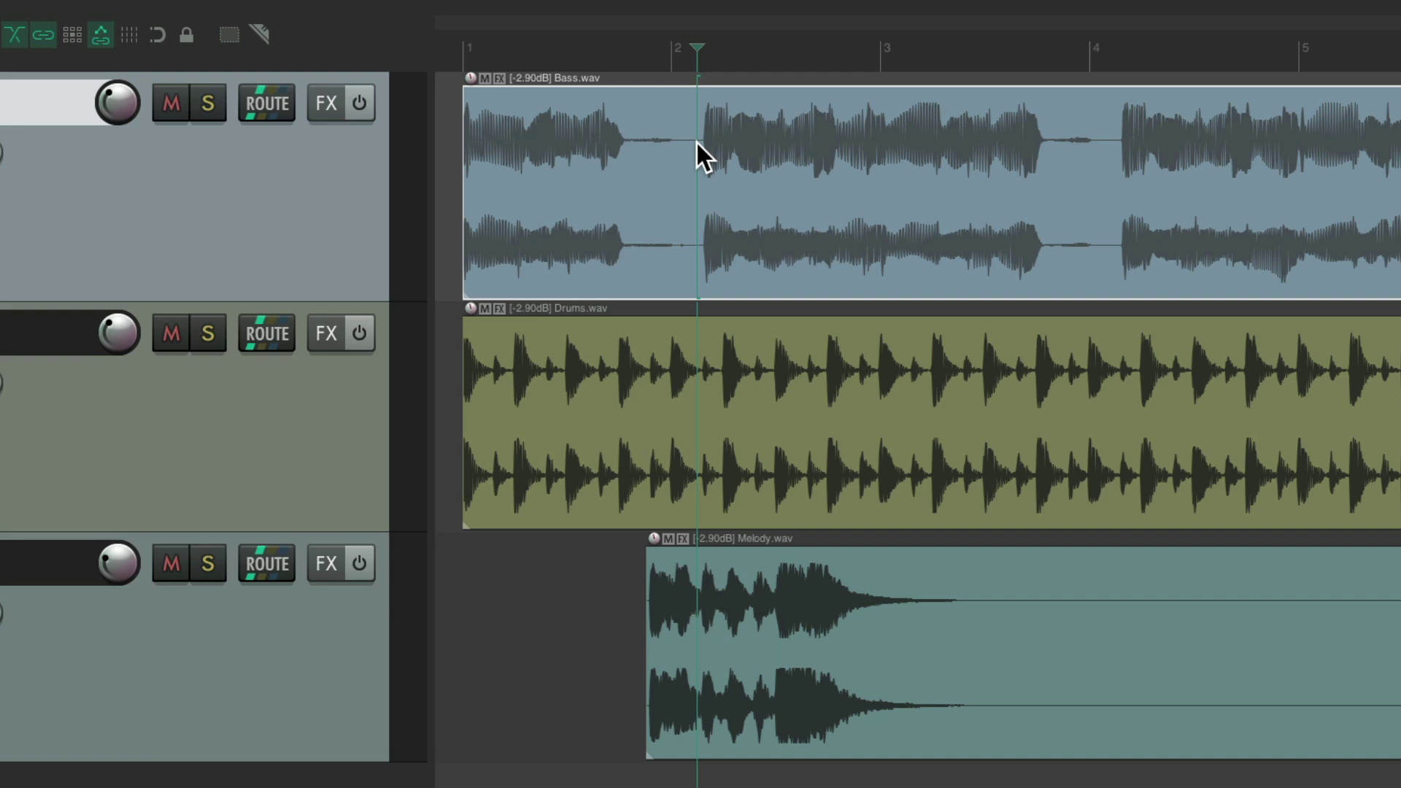
pyautogui.press('space')
pyautogui.press('space')
# - Move the edit cursor back to just before bar 1 and briefly play the project from there
pyautogui.click(448, 56)
pyautogui.press('space')
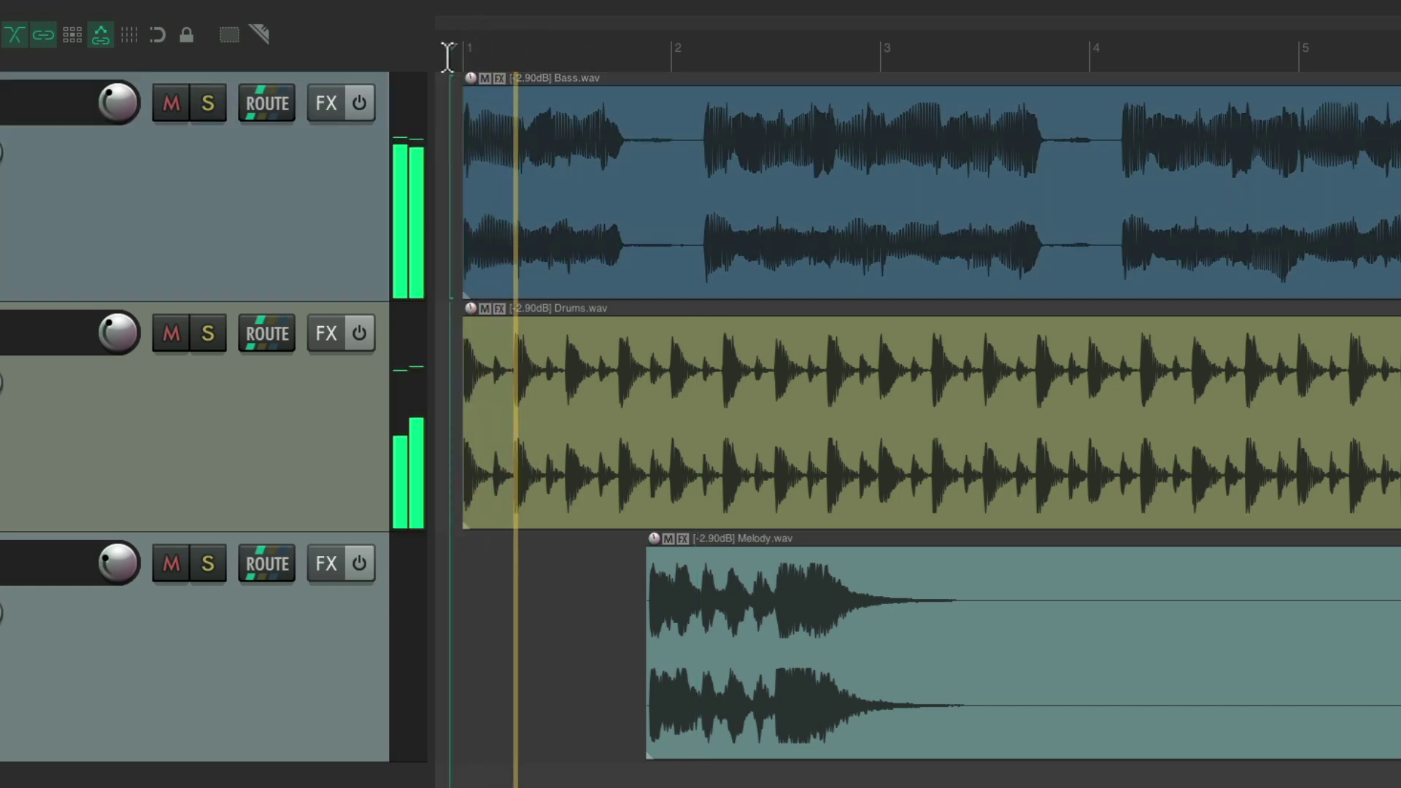
pyautogui.press('space')
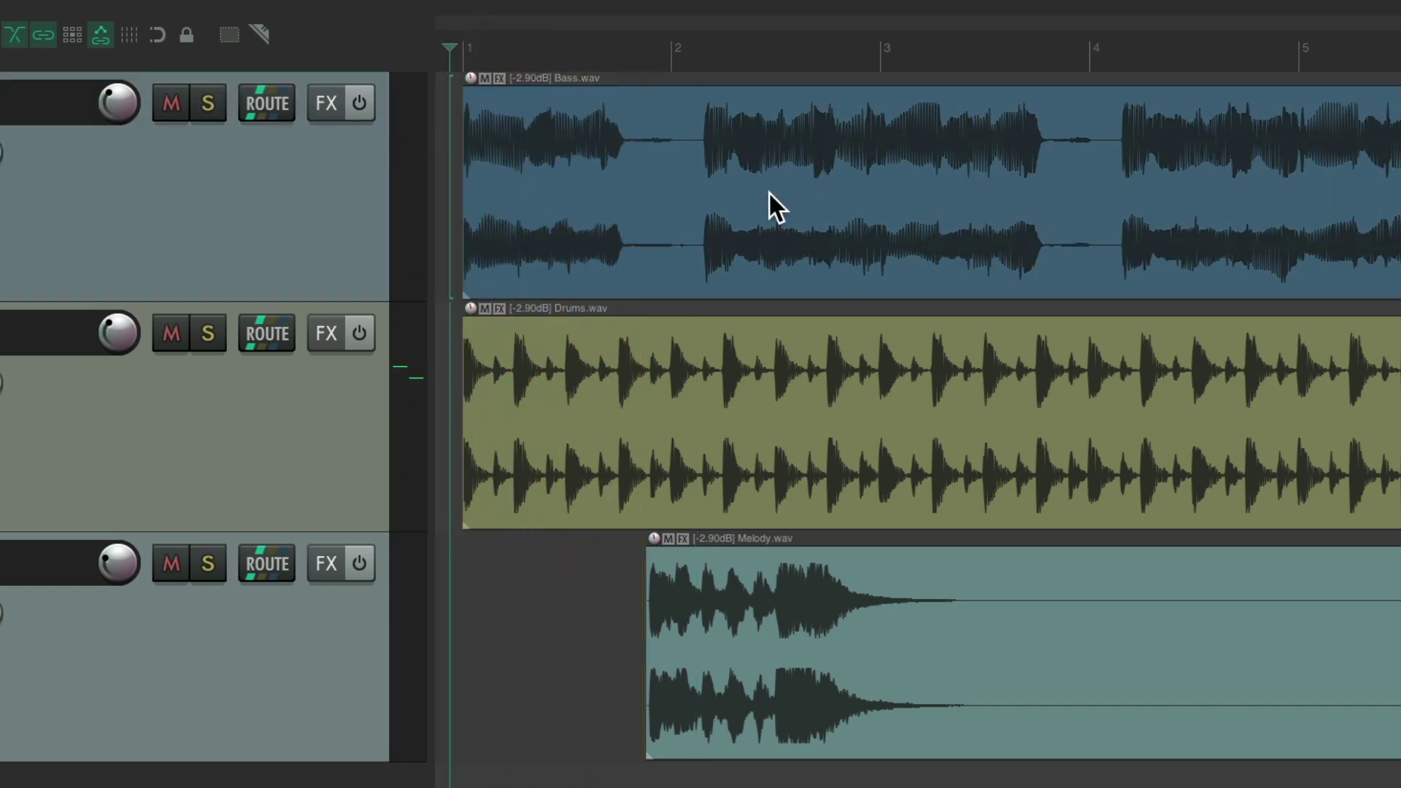
# - Place the edit cursor at different points in the Drums and Bass items, and play from just before the second bass phrase
pyautogui.click(765, 403)
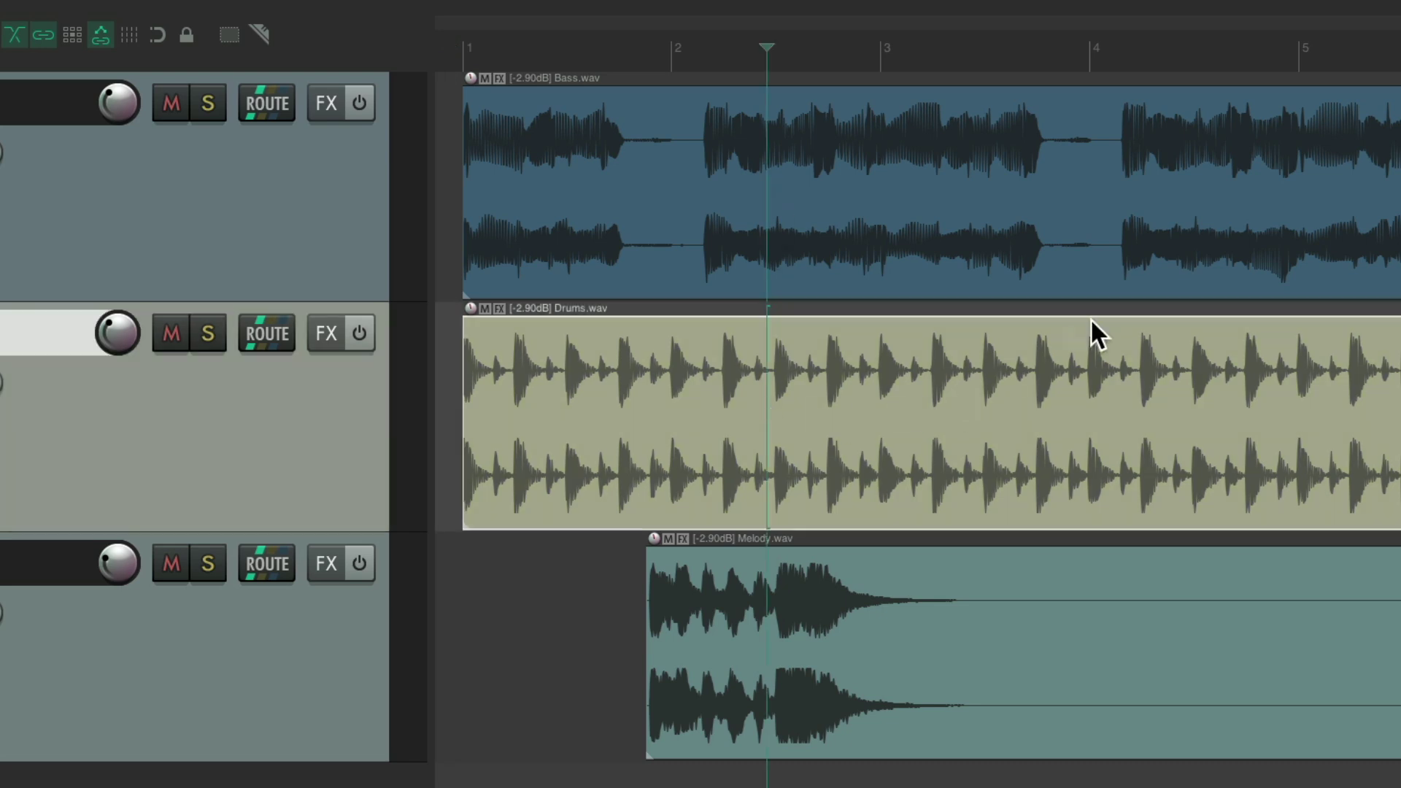
pyautogui.click(1117, 150)
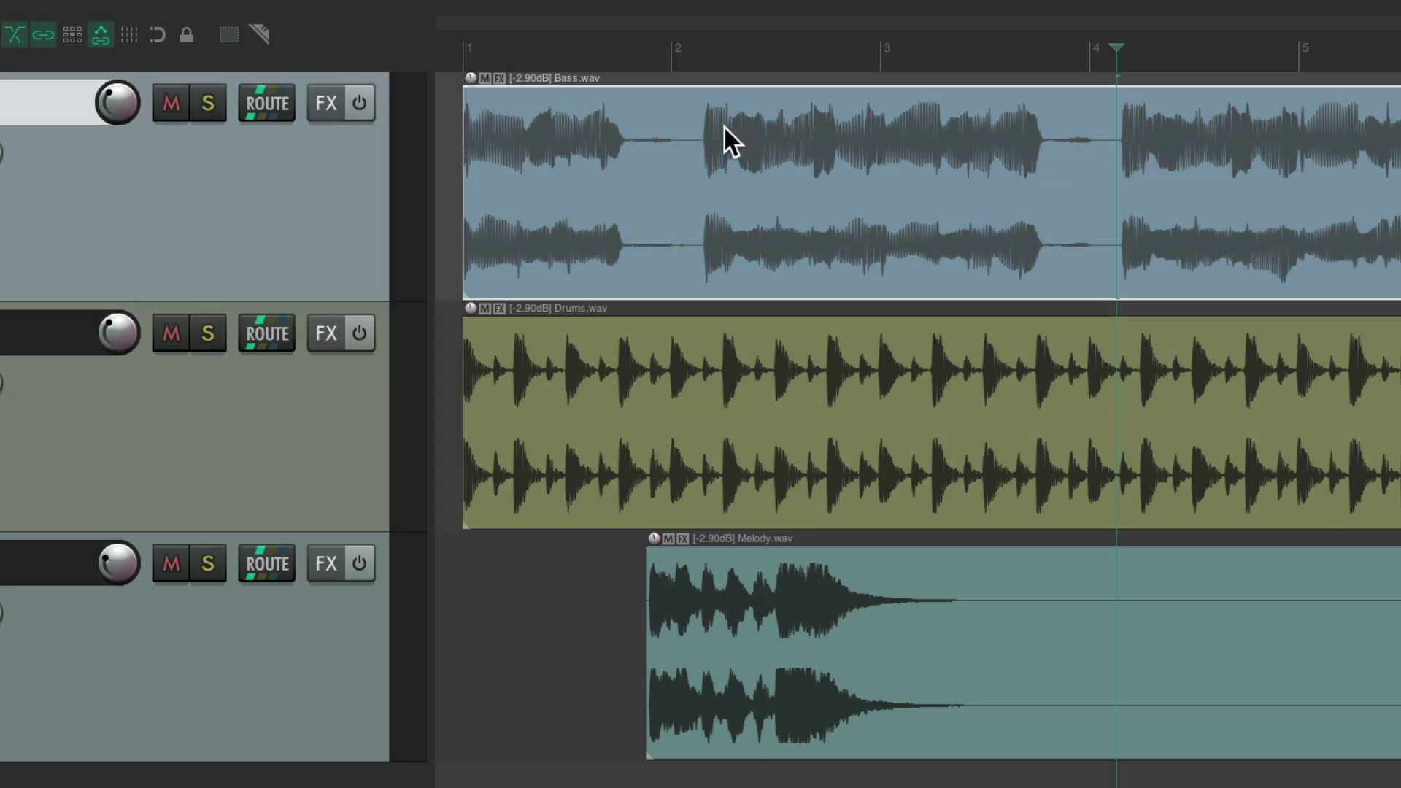
pyautogui.click(689, 140)
pyautogui.press('space')
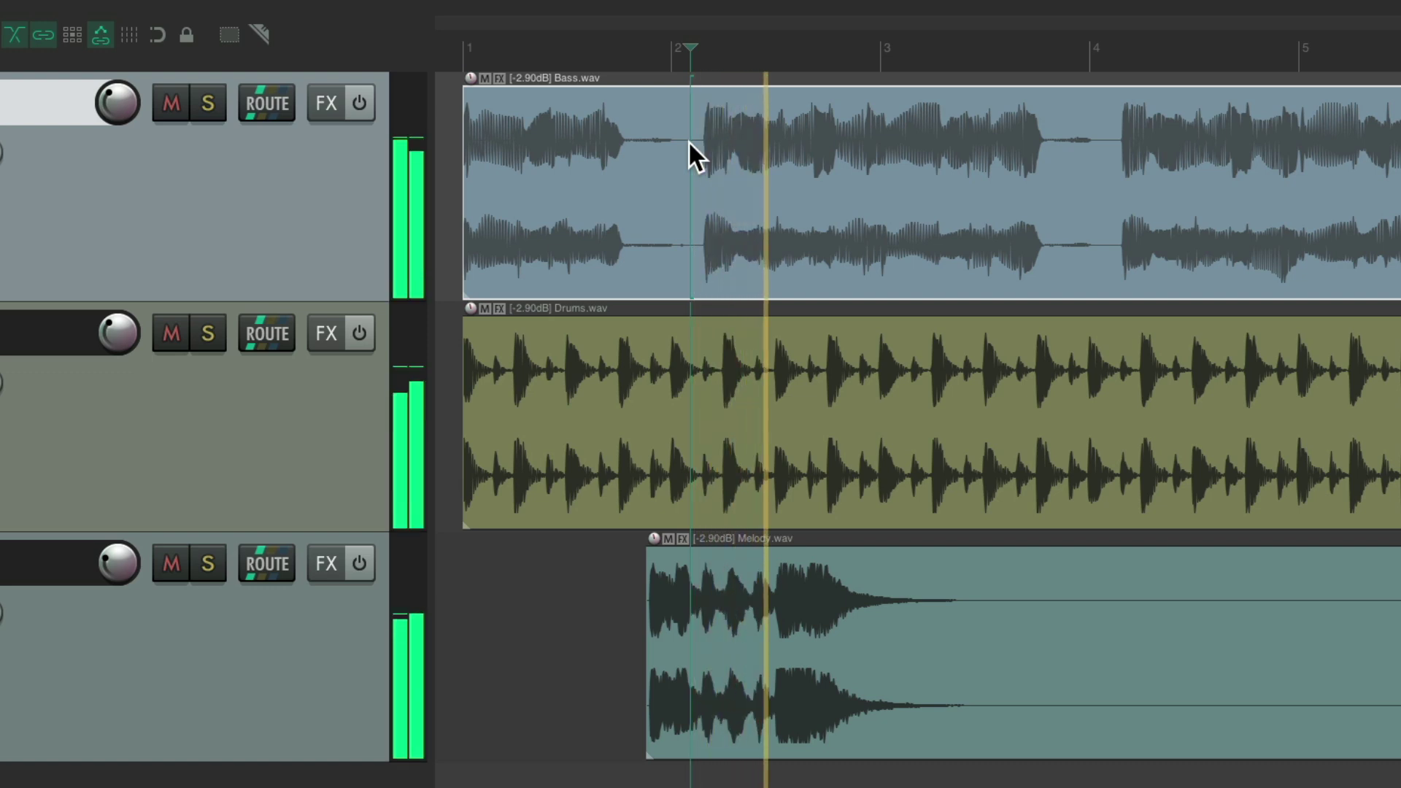
pyautogui.press('space')
# - Play from within the Bass item just after bar 4, then return to the project start and play from there
pyautogui.click(1112, 141)
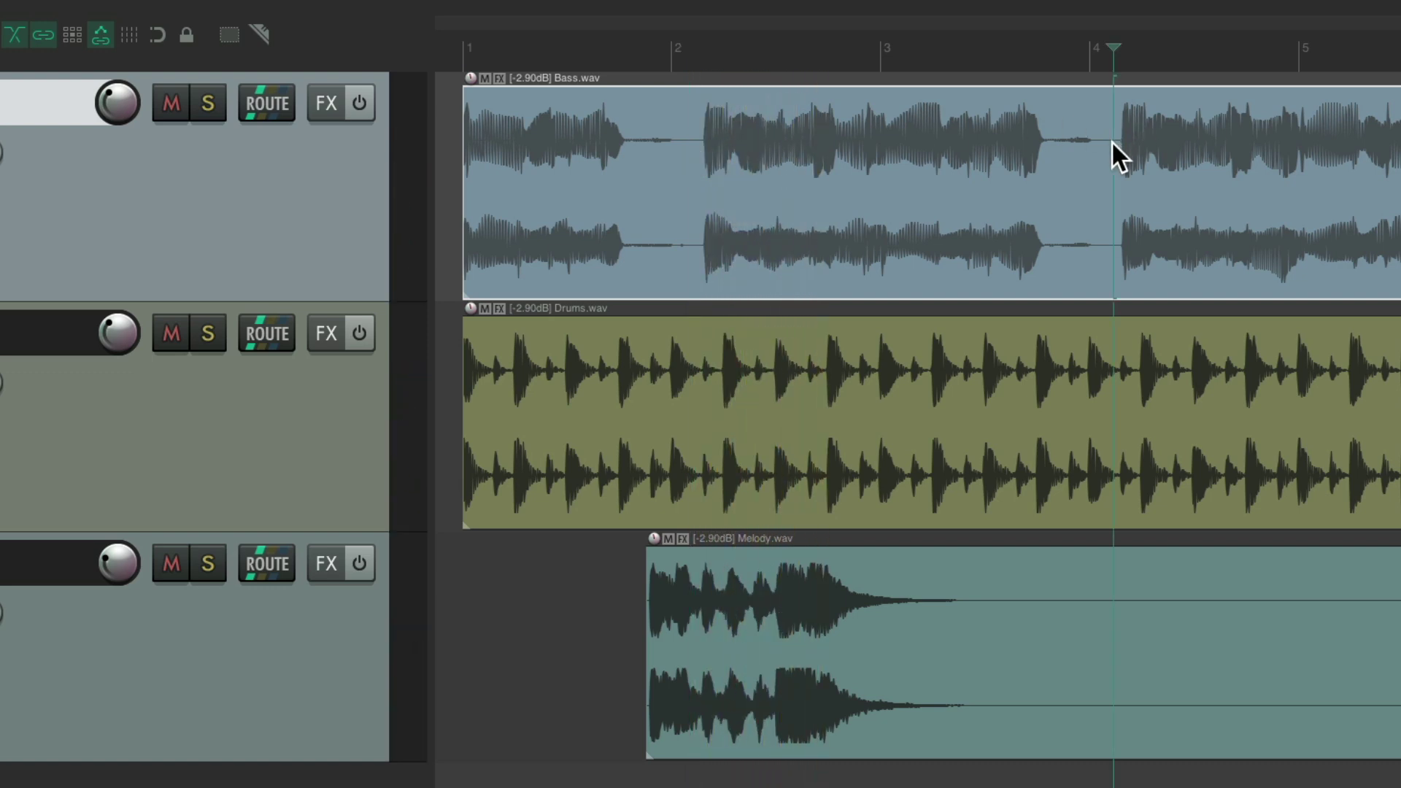
pyautogui.press('space')
pyautogui.press('space')
pyautogui.press('Home')
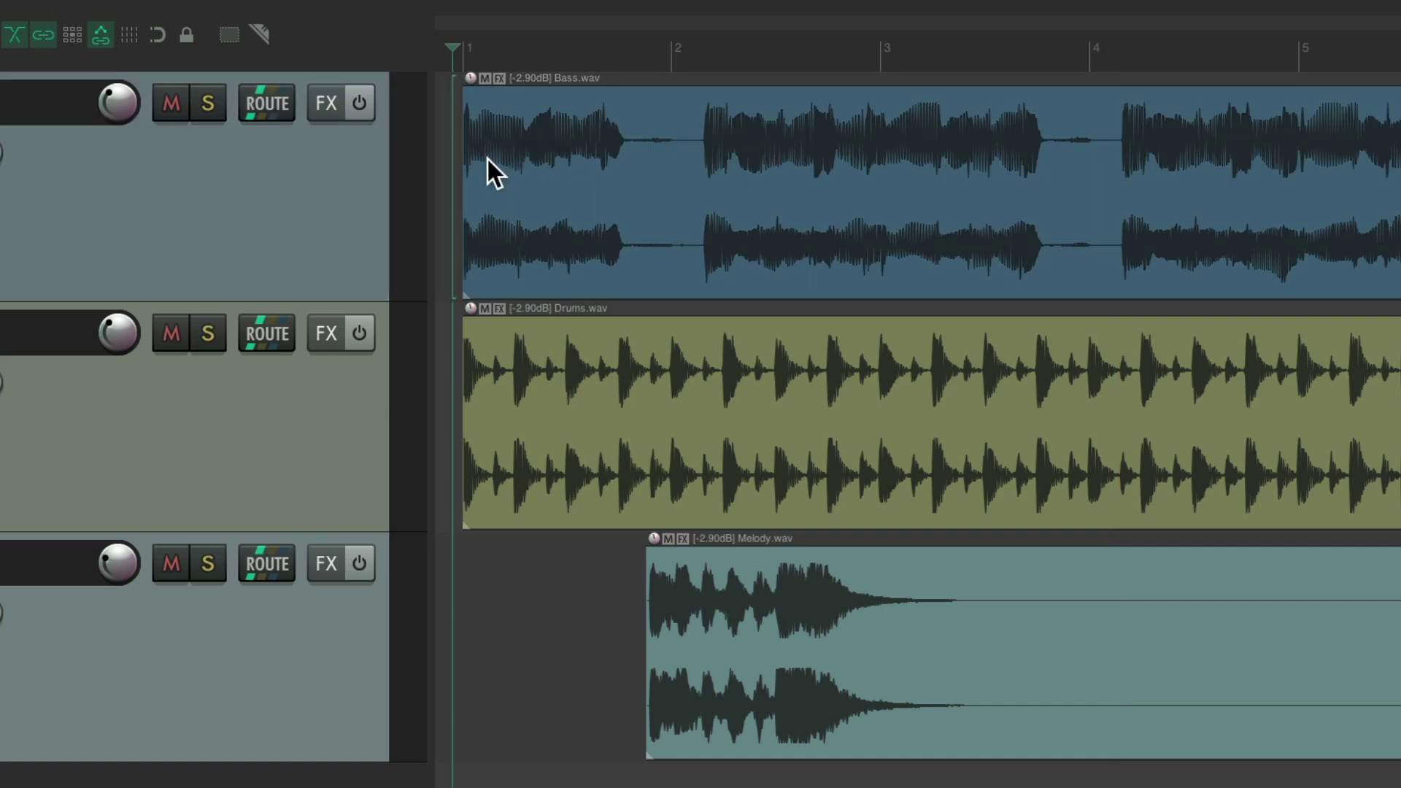
pyautogui.press('space')
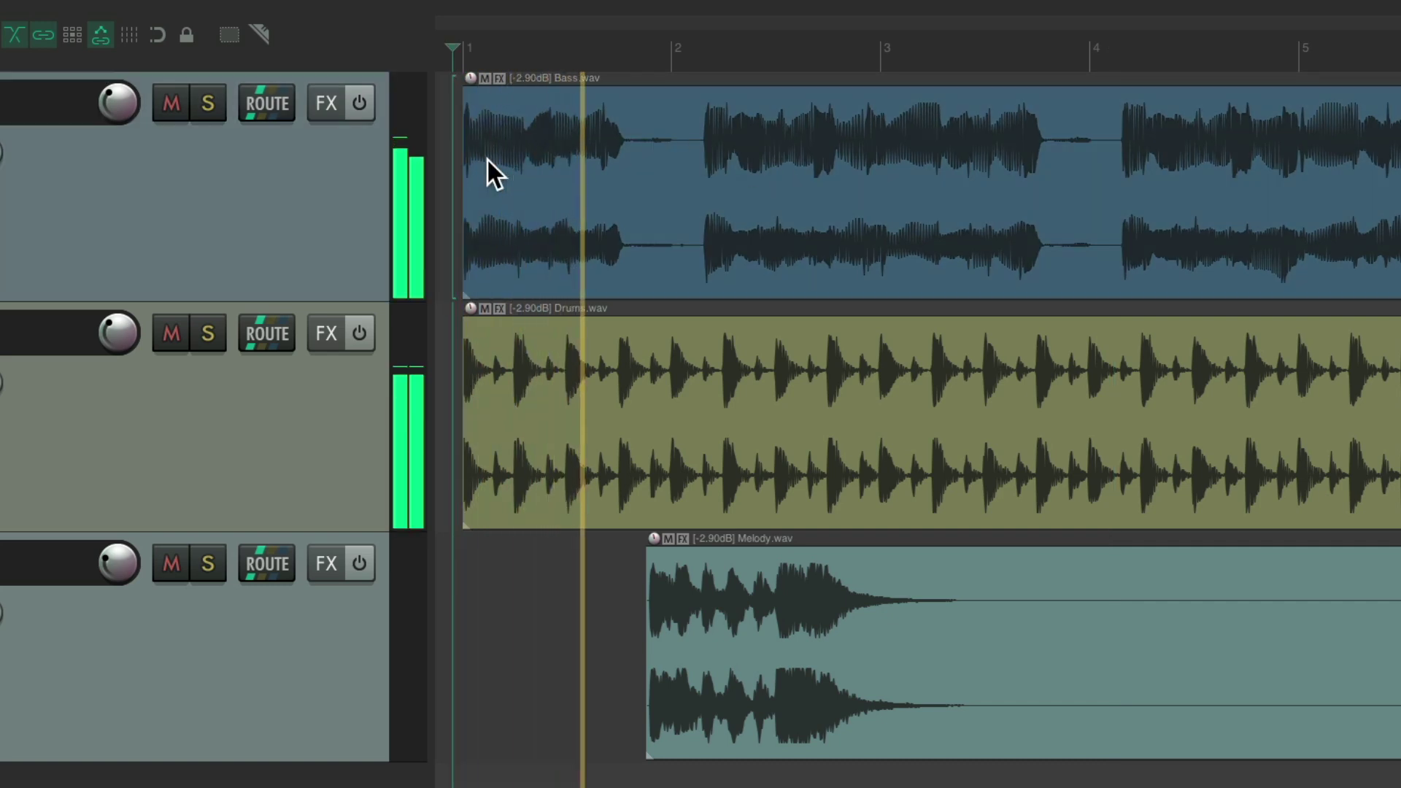
pyautogui.press('space')
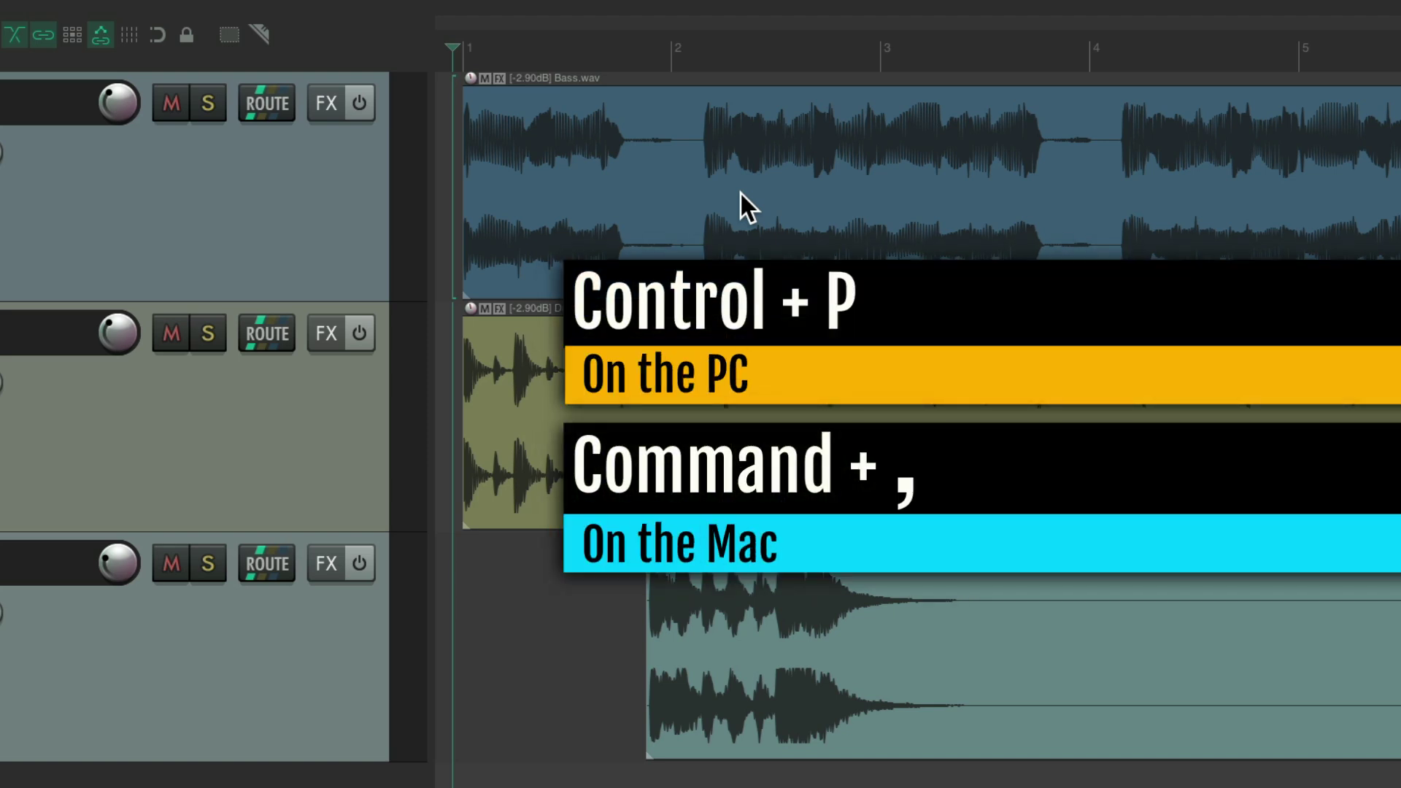
# - Open the Mouse Modifiers settings in the REAPER preferences
pyautogui.press('super+comma')
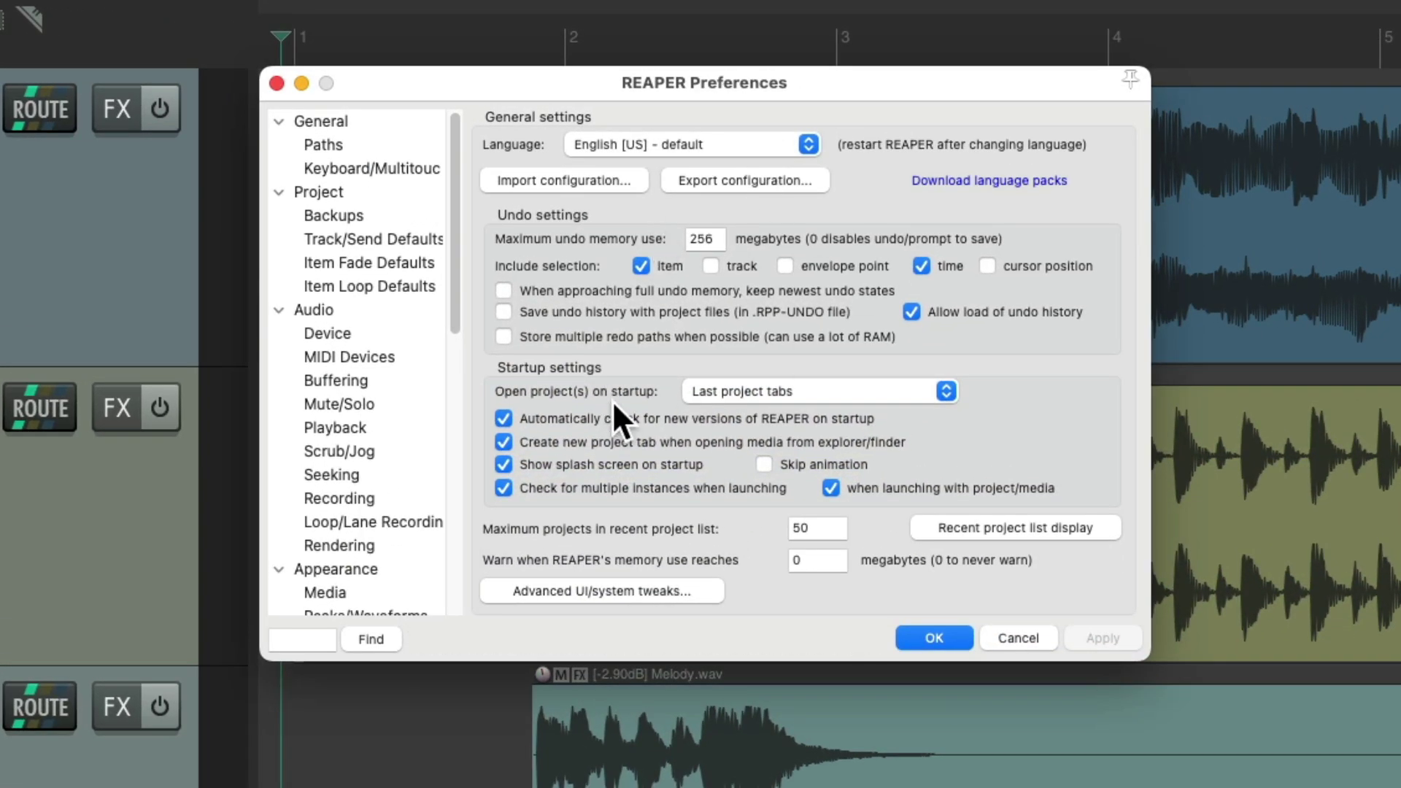
pyautogui.scroll(-10, 383, 353)
pyautogui.scroll(-1, 362, 344)
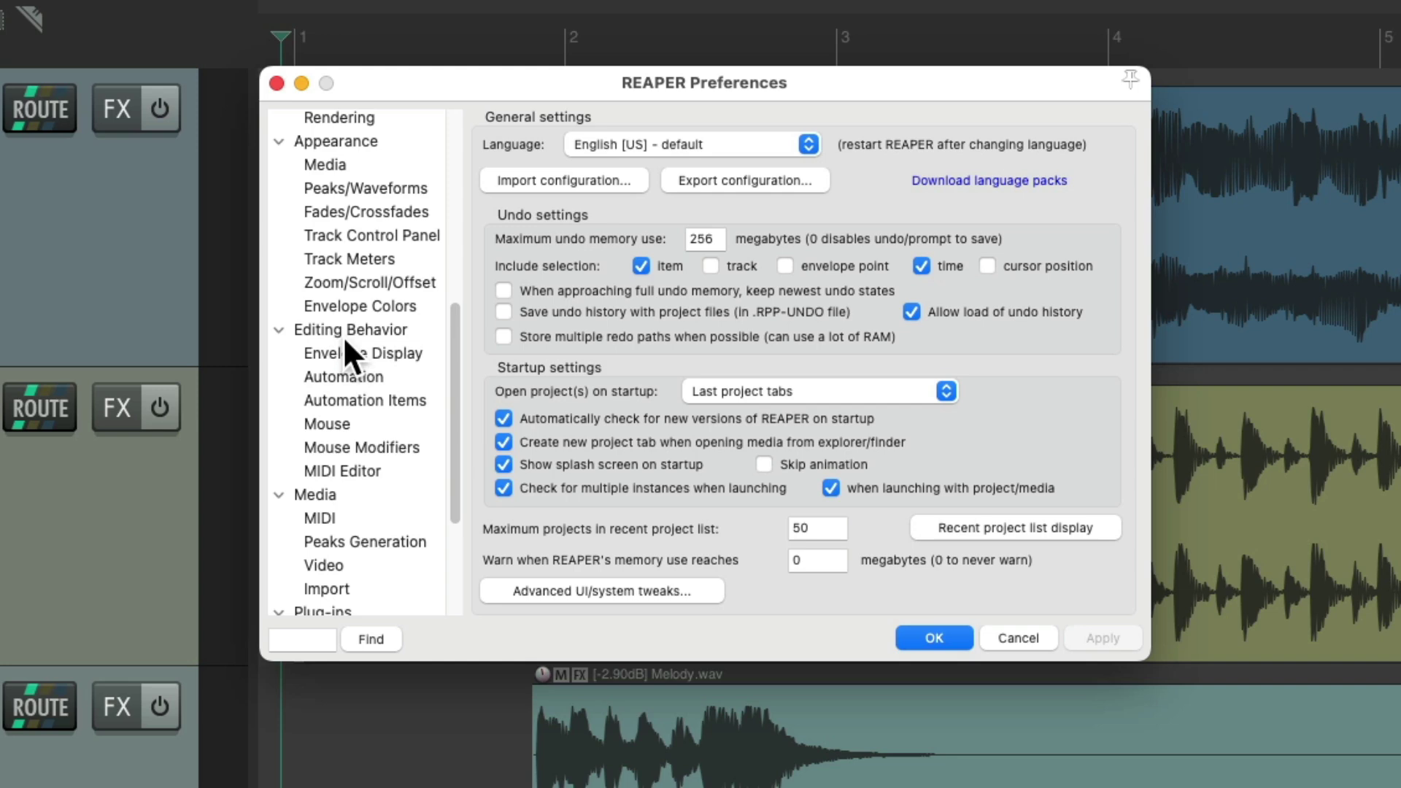
pyautogui.click(394, 447)
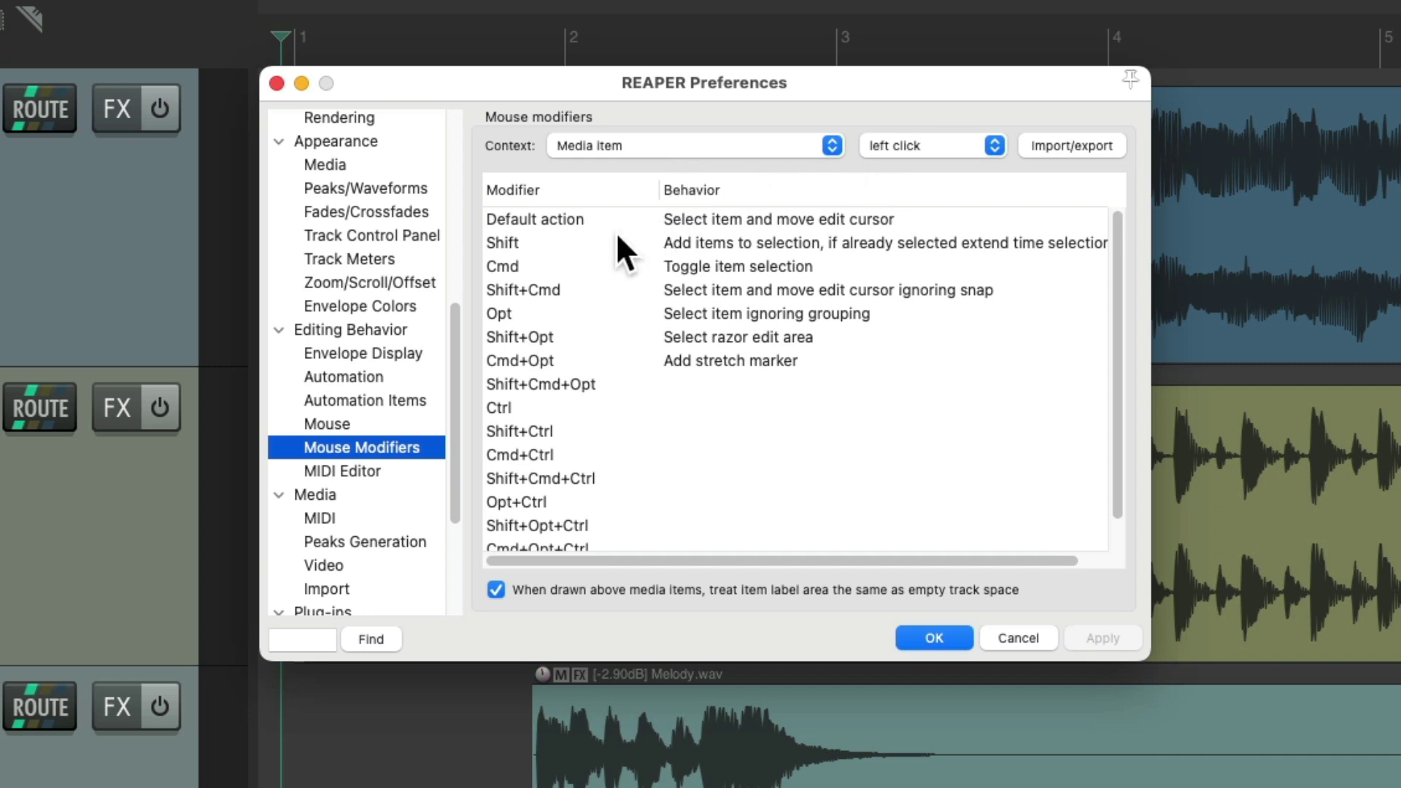
# - Set the default left-click behavior for media items to Just select and confirm the preferences
pyautogui.click(702, 218)
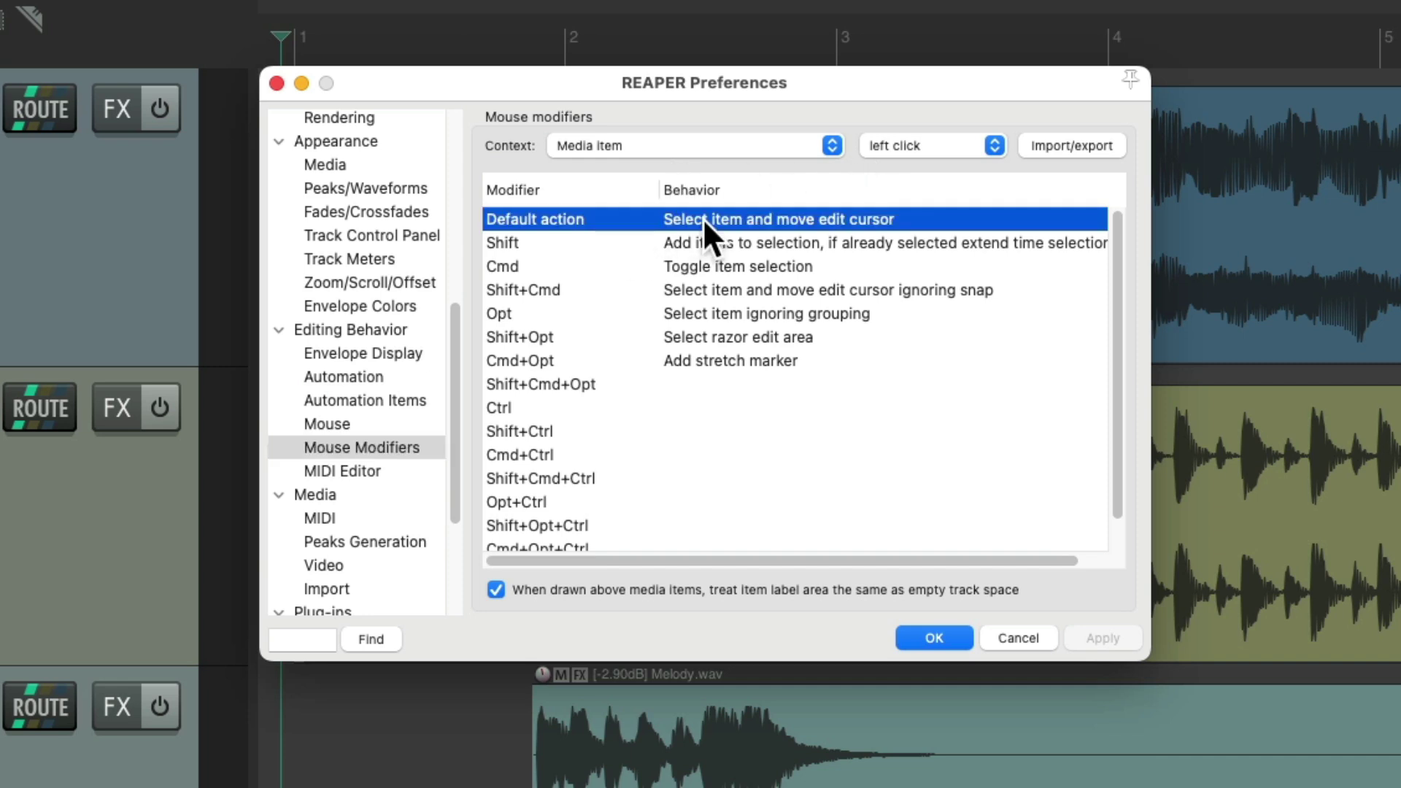
pyautogui.doubleClick(743, 222)
pyautogui.moveTo(733, 256)
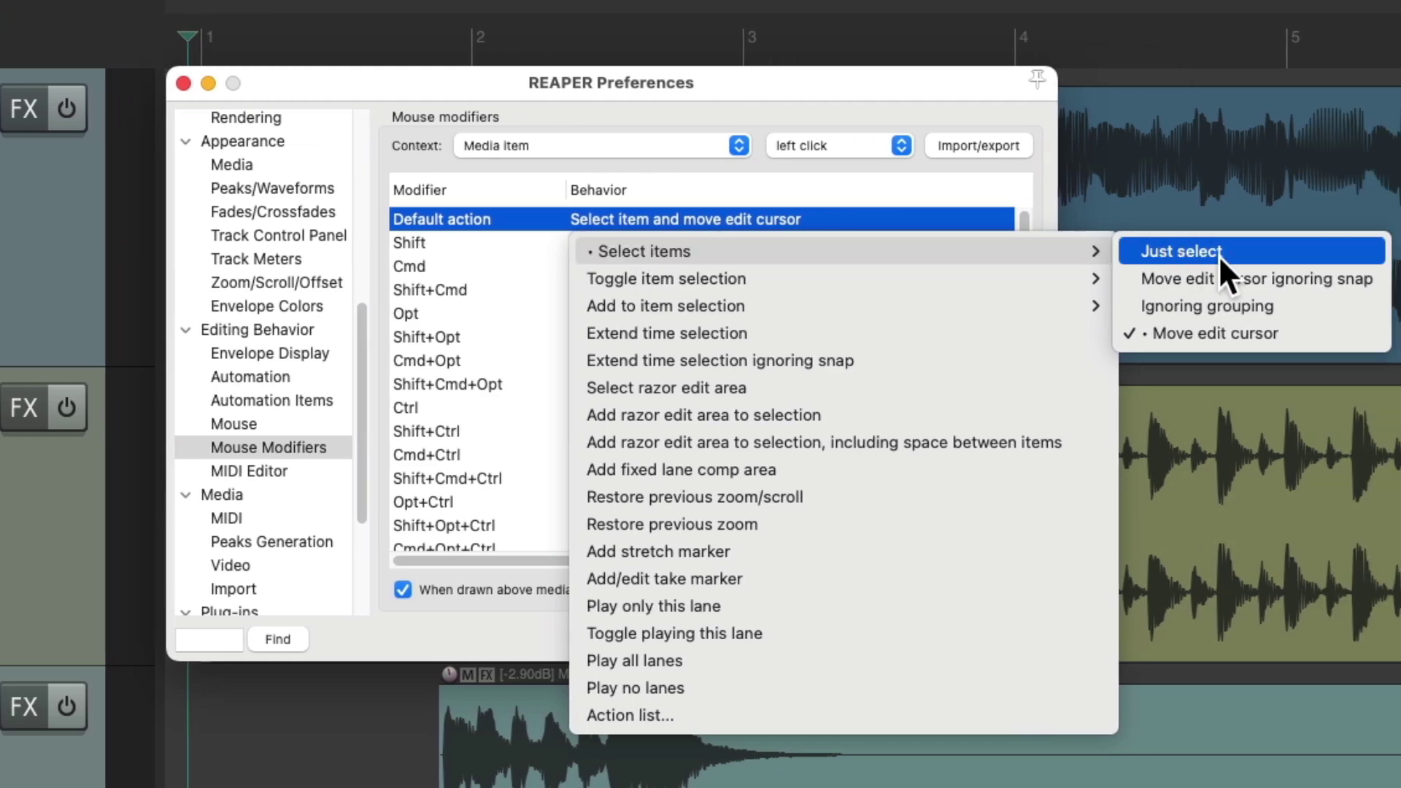
pyautogui.click(1227, 255)
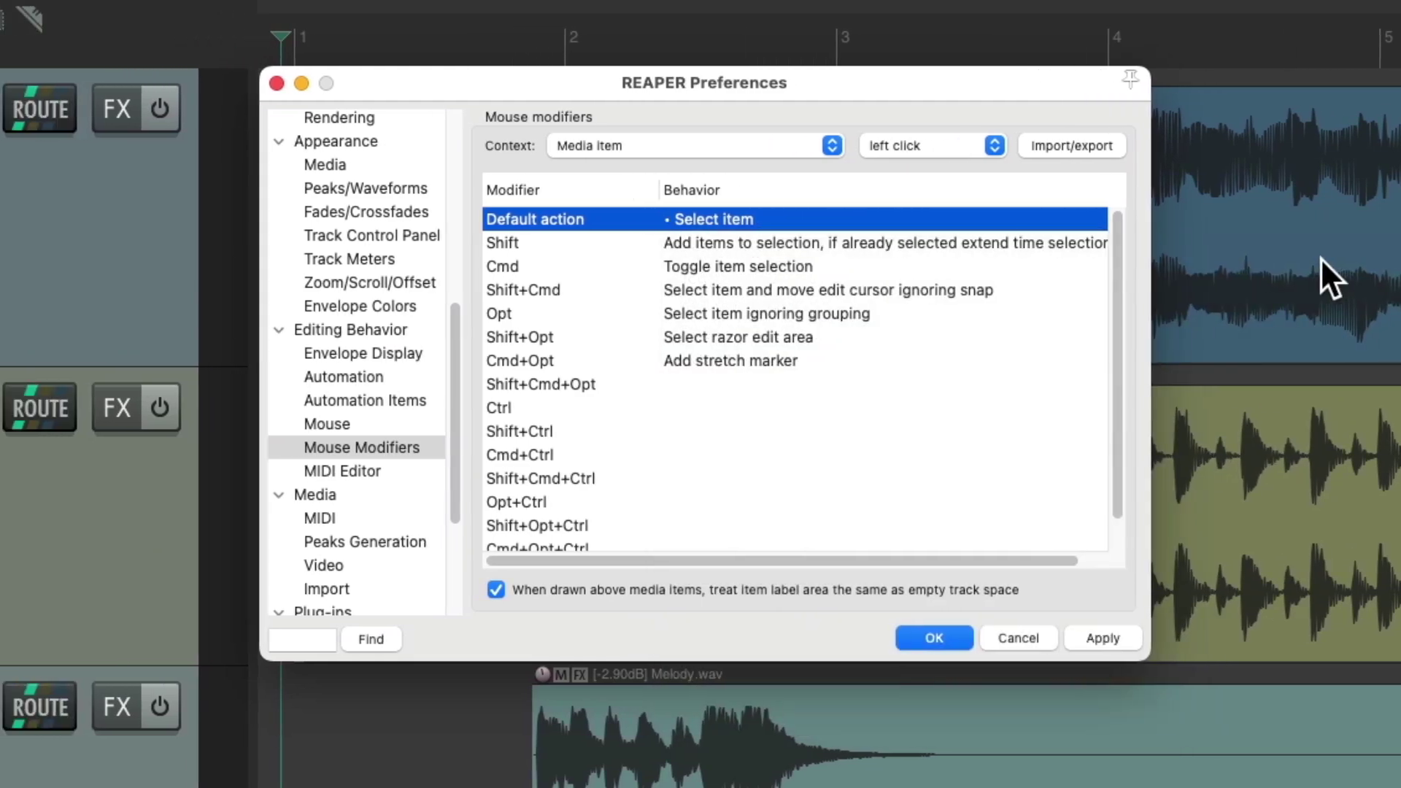
pyautogui.press('Return')
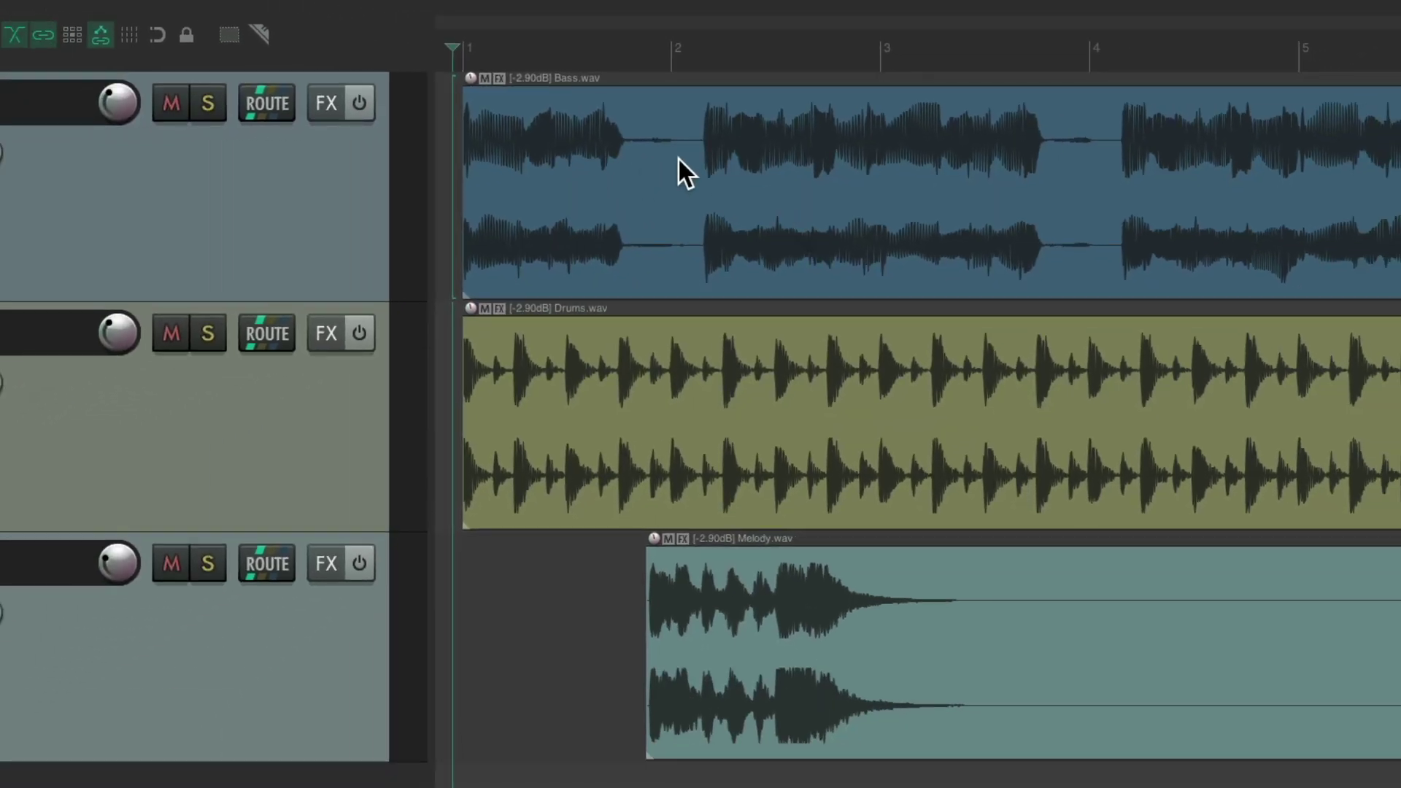
# - Test the new click behavior by selecting the Bass, Drums, Melody and again Drums items, and play from the edit cursor
pyautogui.click(678, 159)
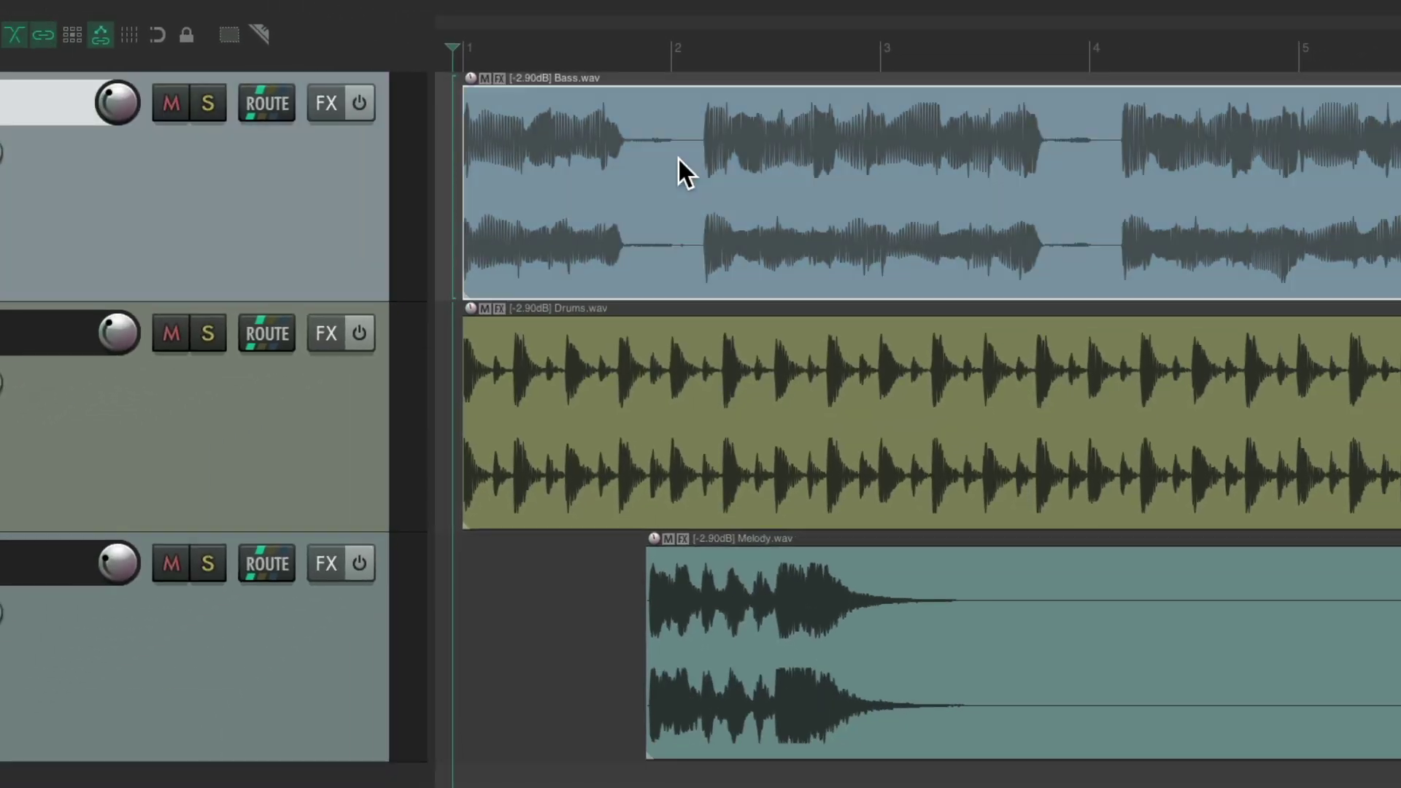
pyautogui.click(740, 348)
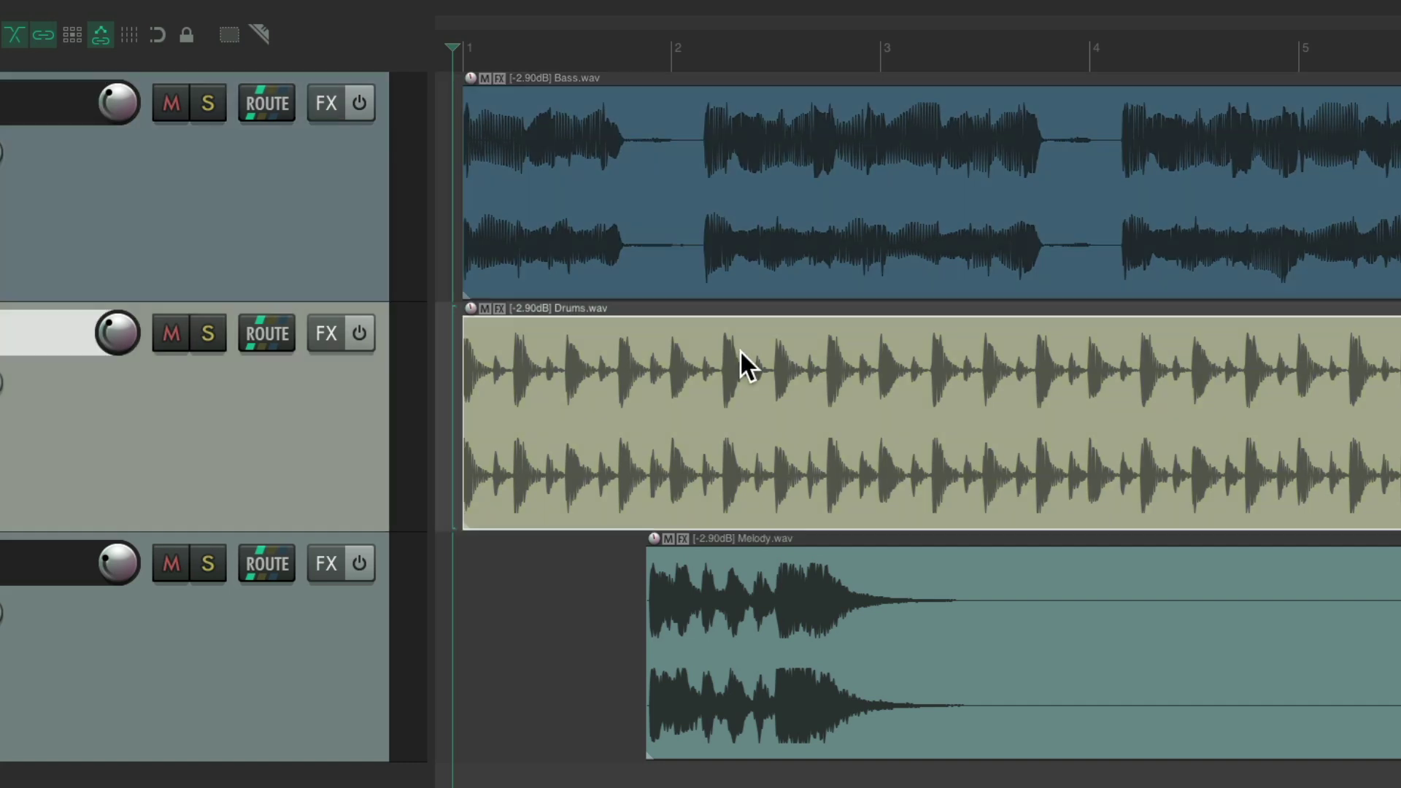
pyautogui.click(747, 573)
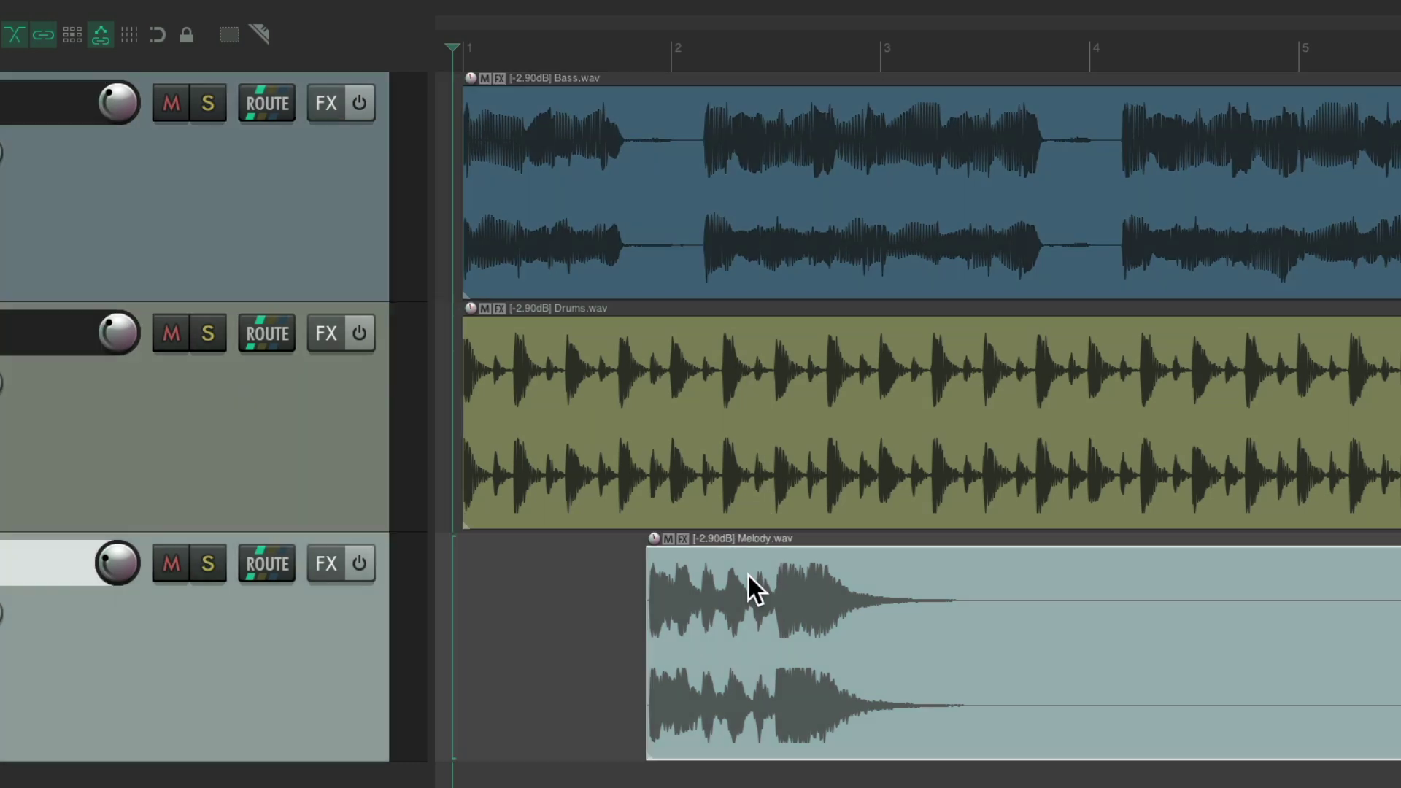
pyautogui.click(720, 353)
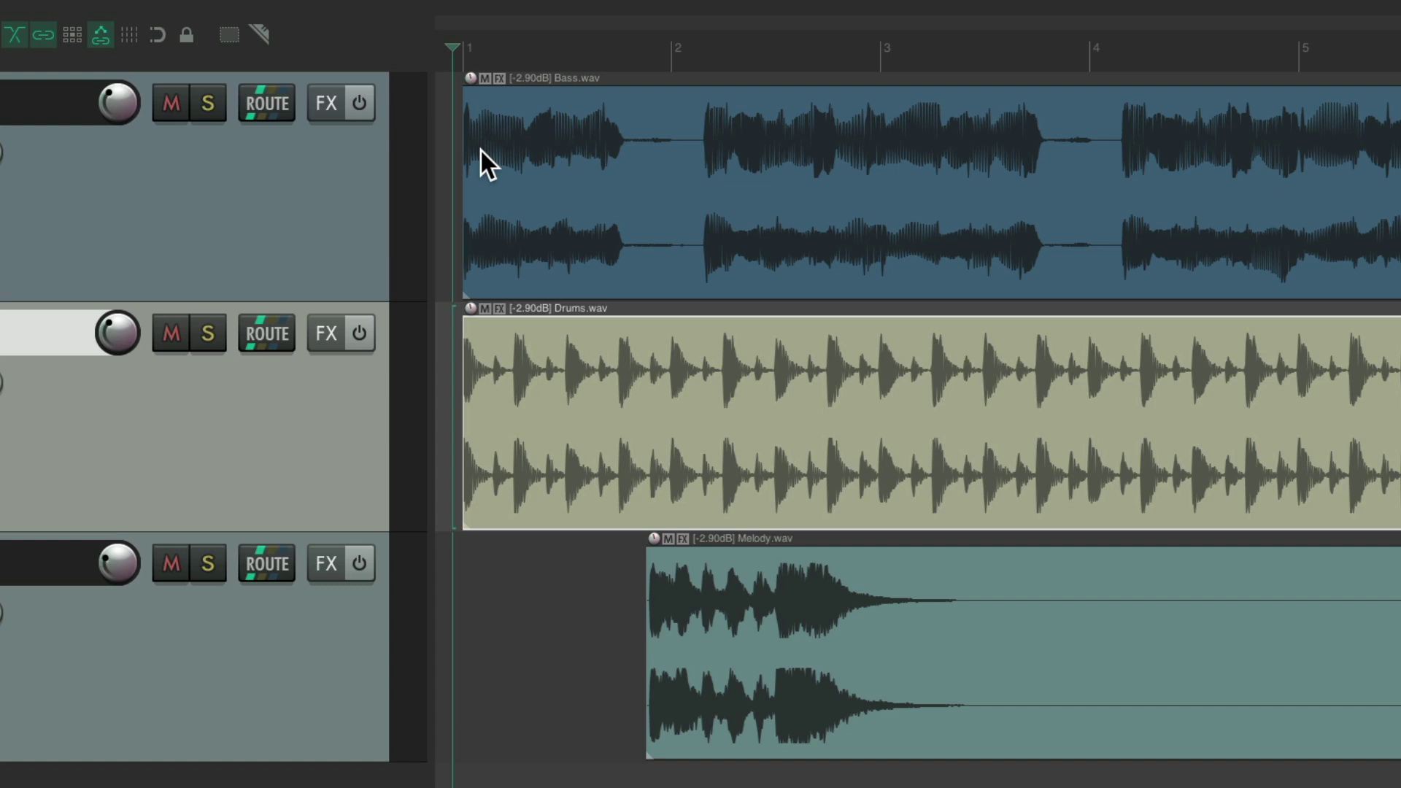
pyautogui.press('space')
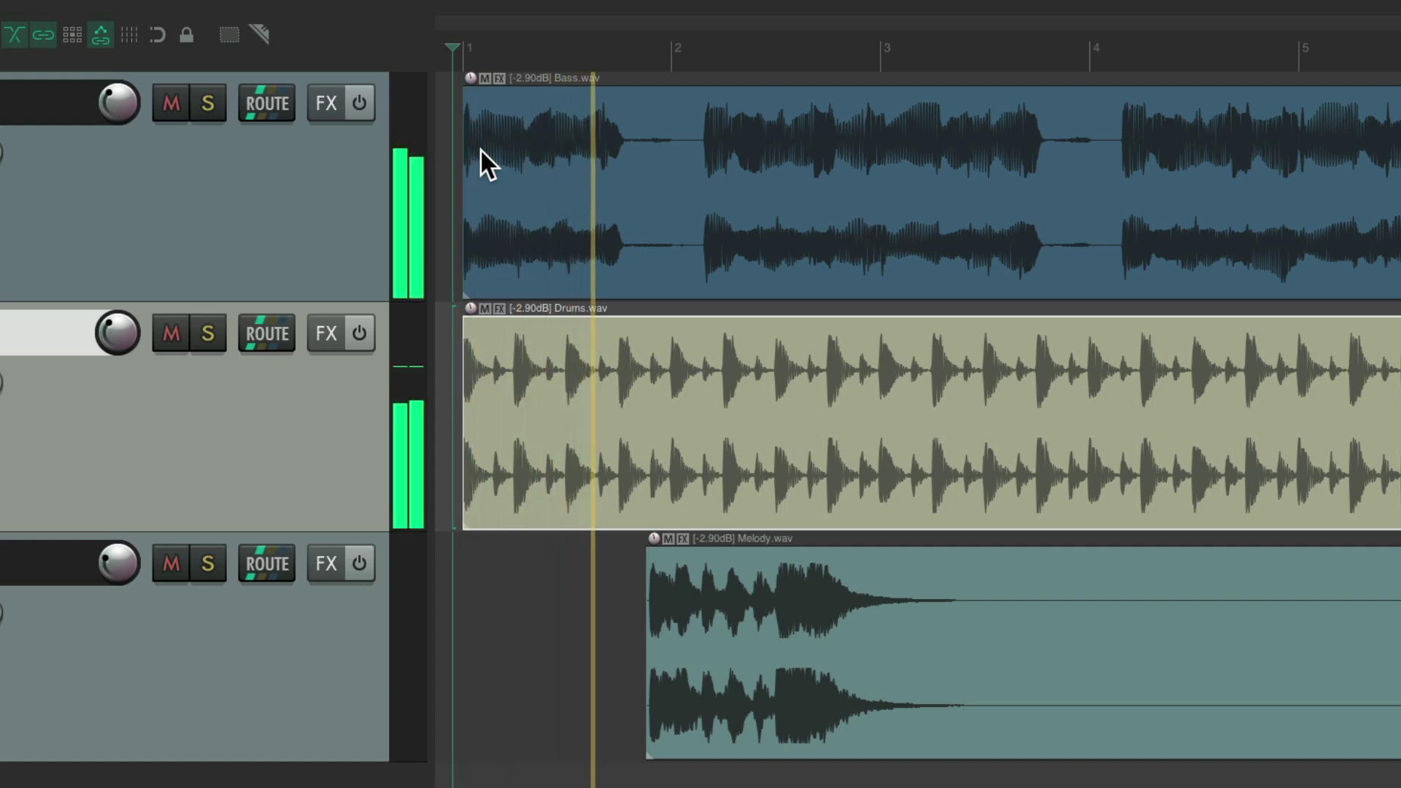
pyautogui.press('space')
# - Select the Bass item, switch to the Drums item, and add the Bass and Melody items to the selection
pyautogui.click(773, 175)
pyautogui.click(807, 338)
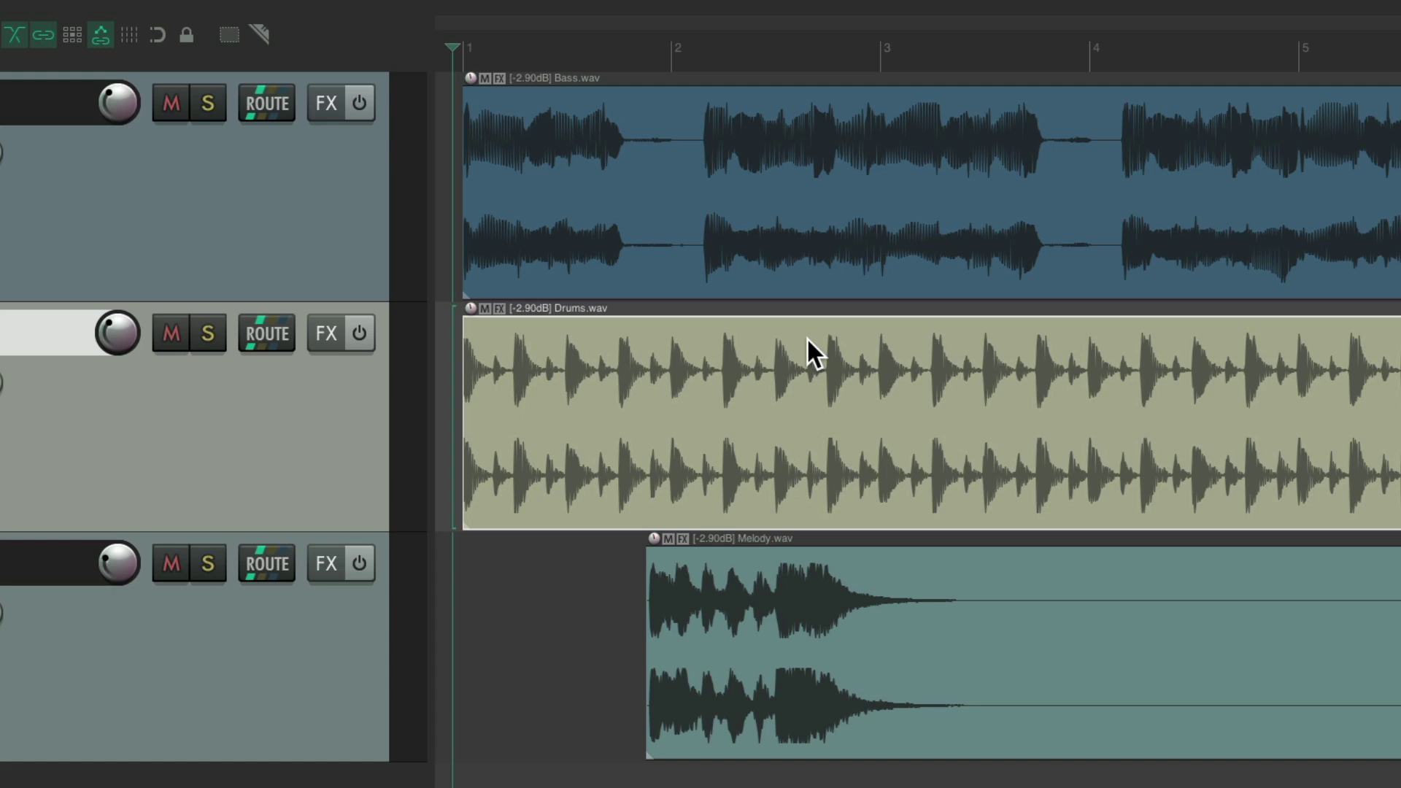
pyautogui.keyDown('ctrl'); pyautogui.click(734, 112); pyautogui.keyUp('ctrl')
pyautogui.keyDown('ctrl'); pyautogui.click(778, 553); pyautogui.keyUp('ctrl')
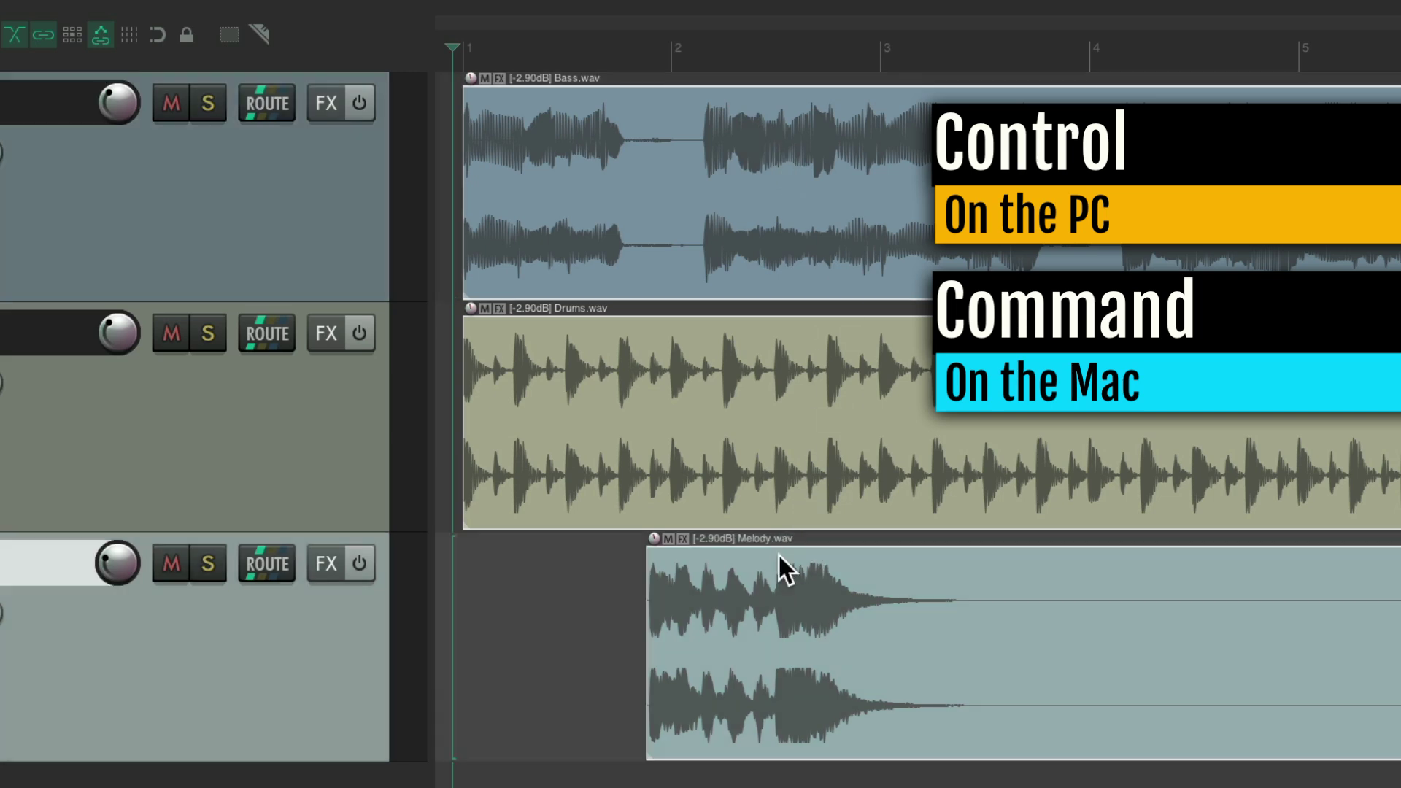
# - Select only the Melody item, extend the selection up through the Bass item, and deselect everything
pyautogui.click(778, 553)
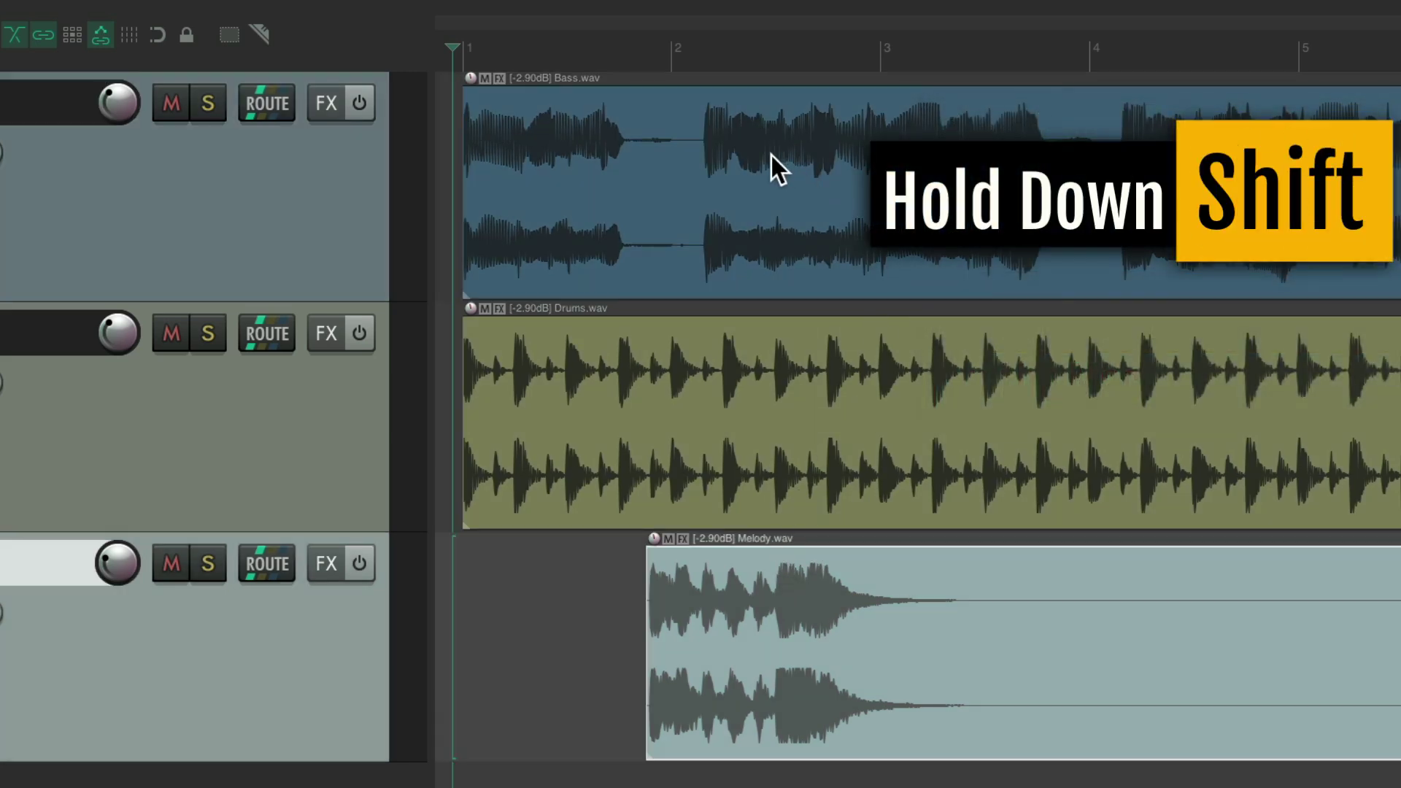
pyautogui.keyDown('shift'); pyautogui.click(772, 156); pyautogui.keyUp('shift')
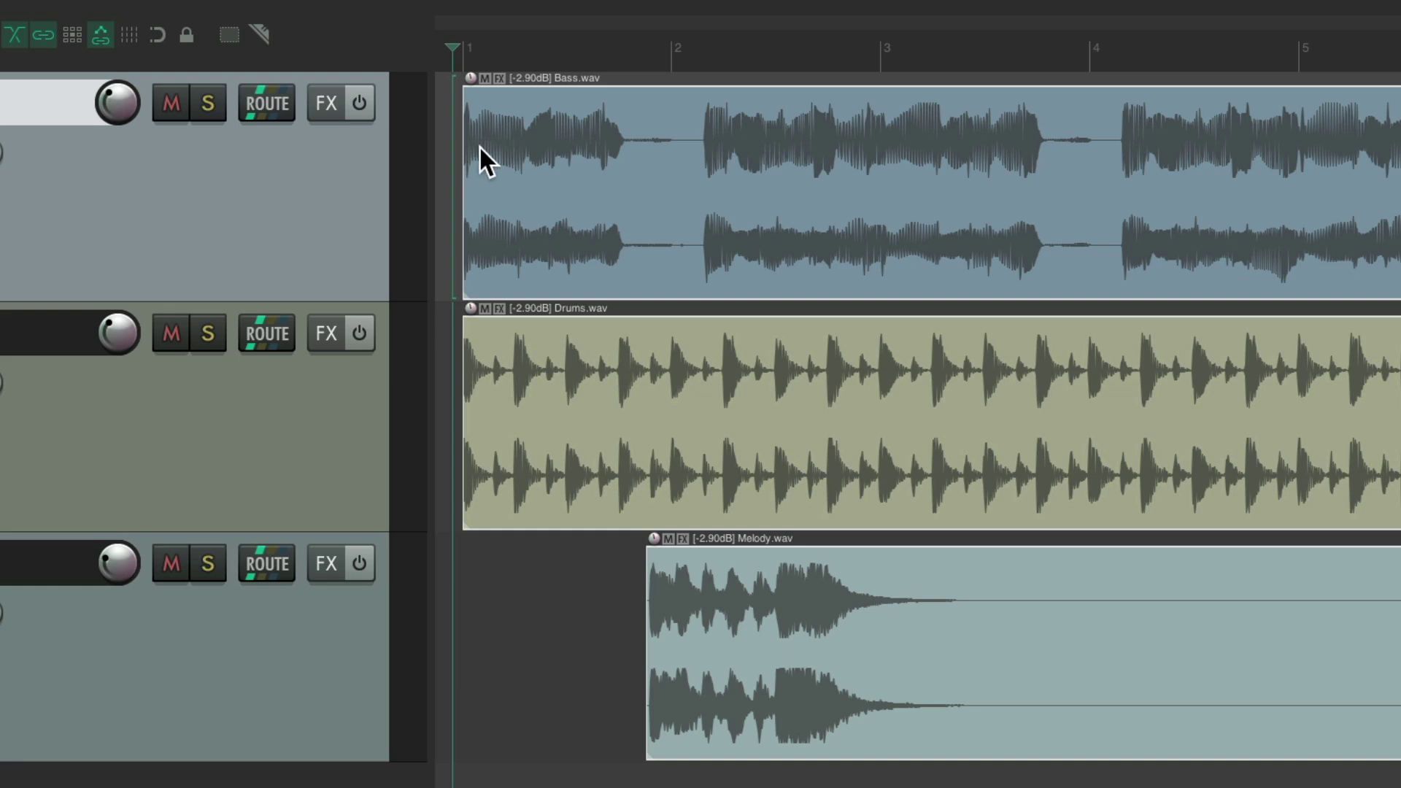
pyautogui.press('Escape')
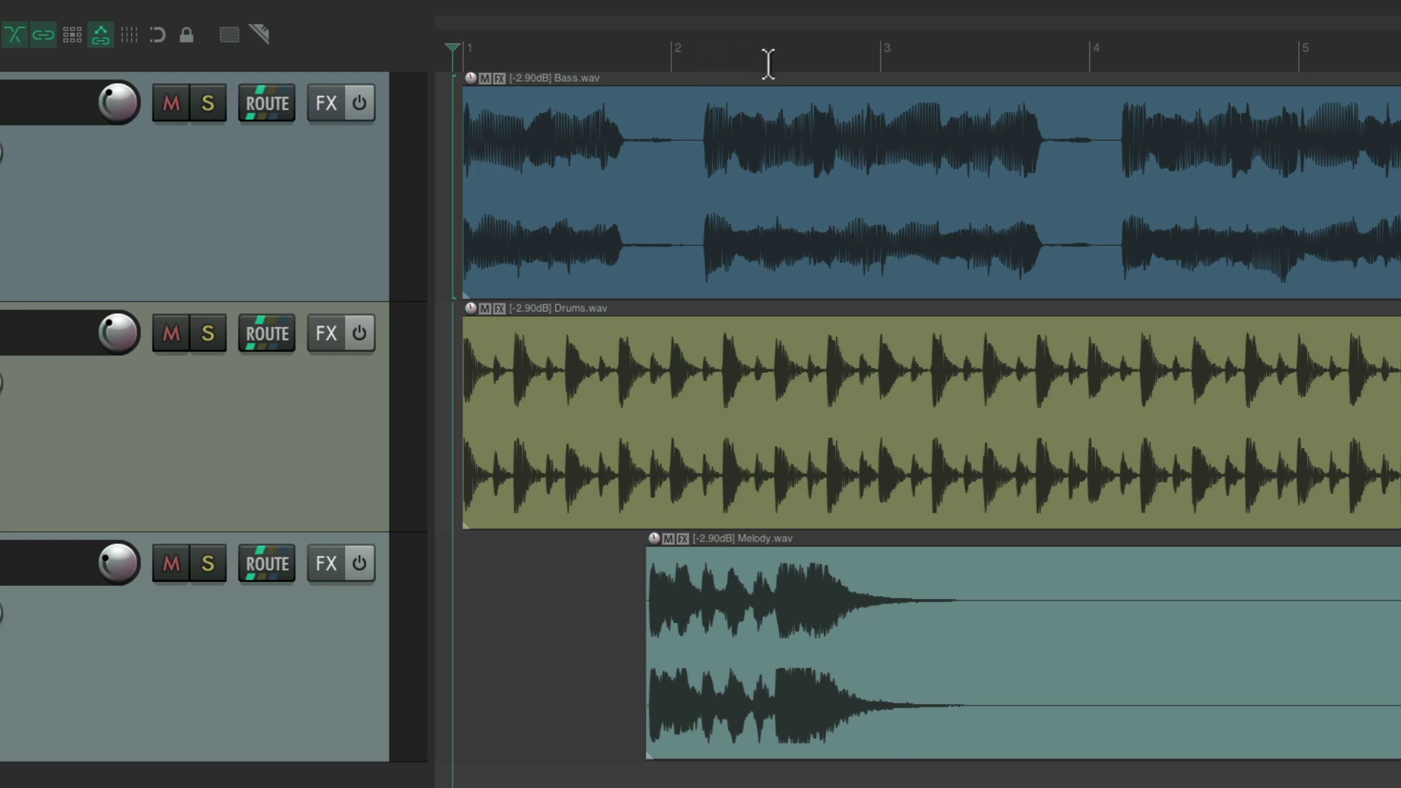
# - Reposition the edit cursor on the ruler just after bar 2, just after bar 4 and just before bar 2, playing from each
pyautogui.click(700, 51)
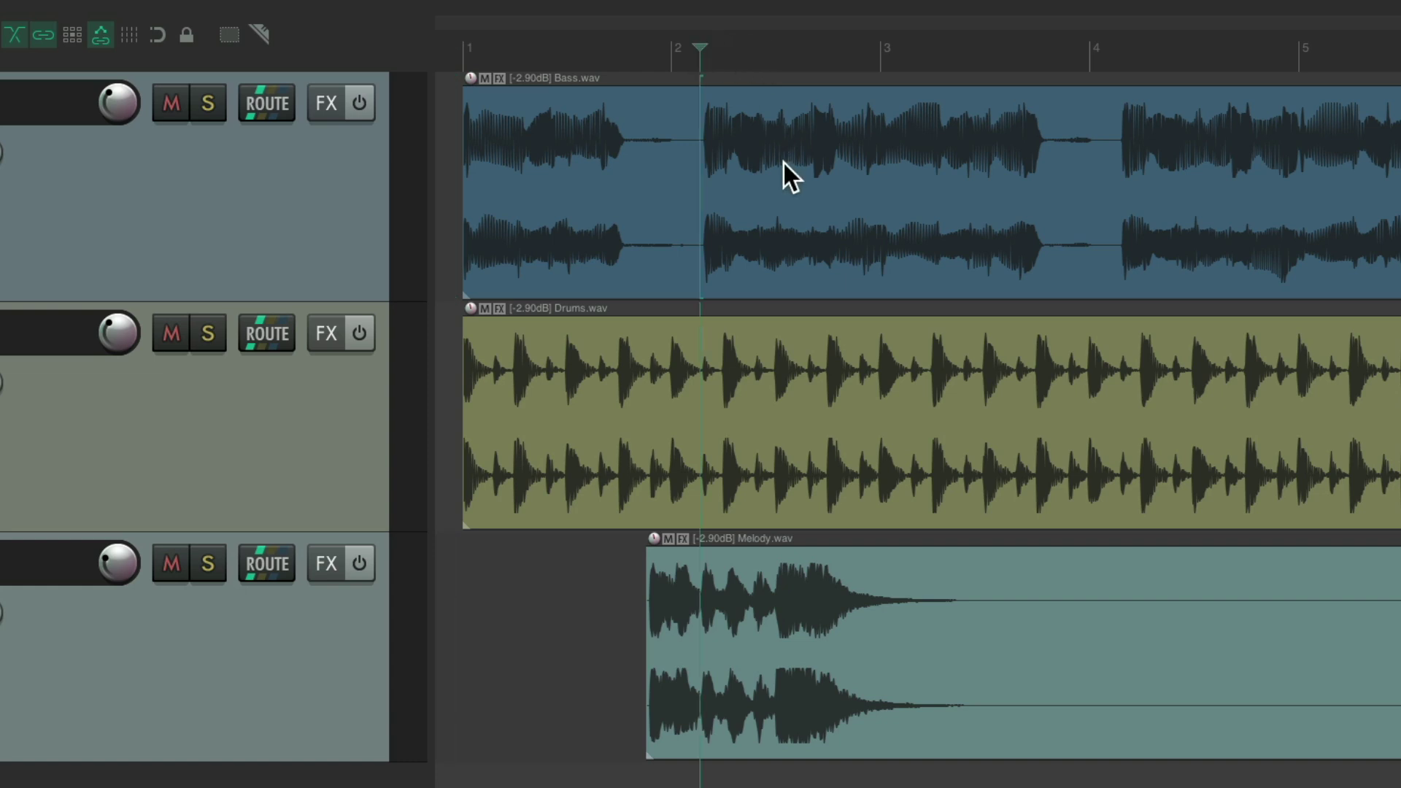
pyautogui.press('space')
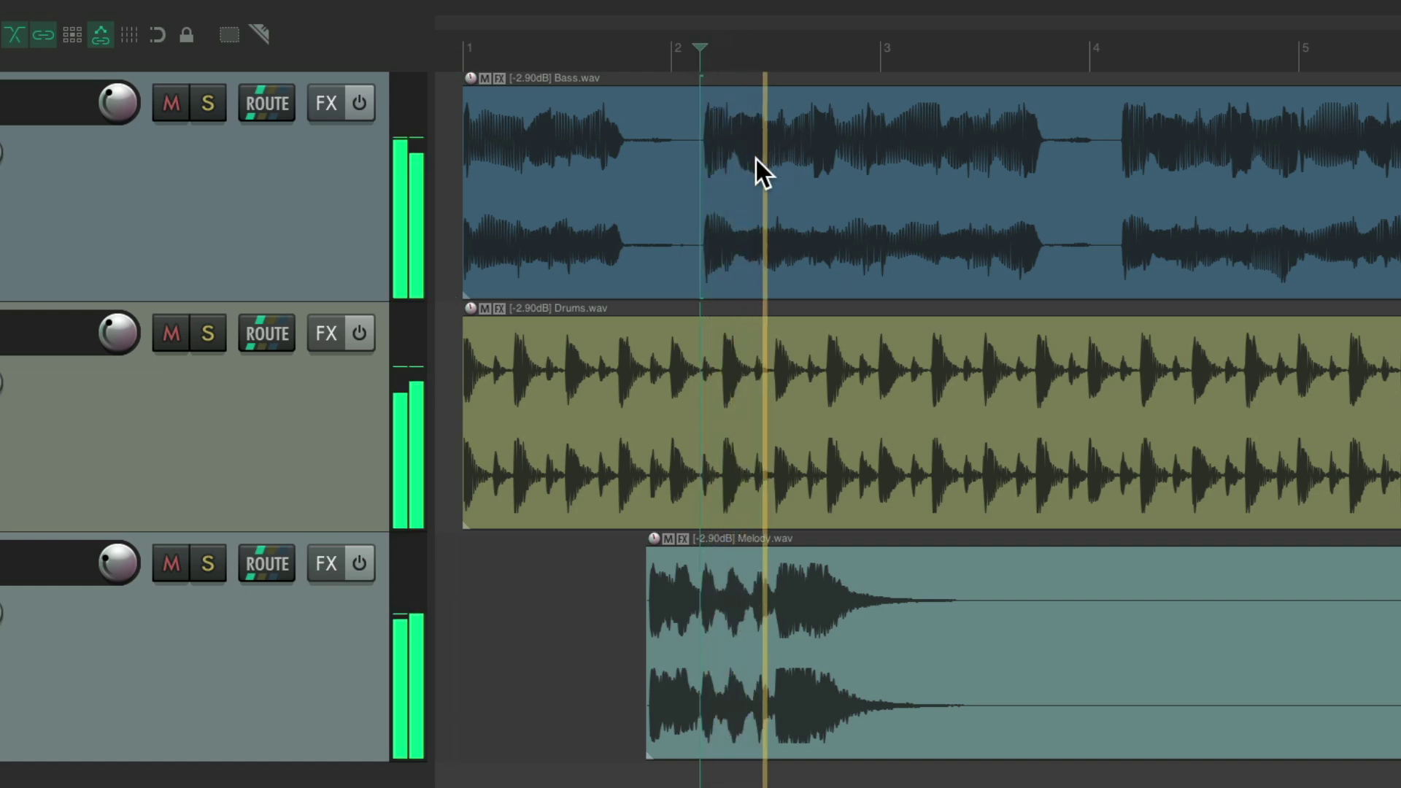
pyautogui.click(1055, 51)
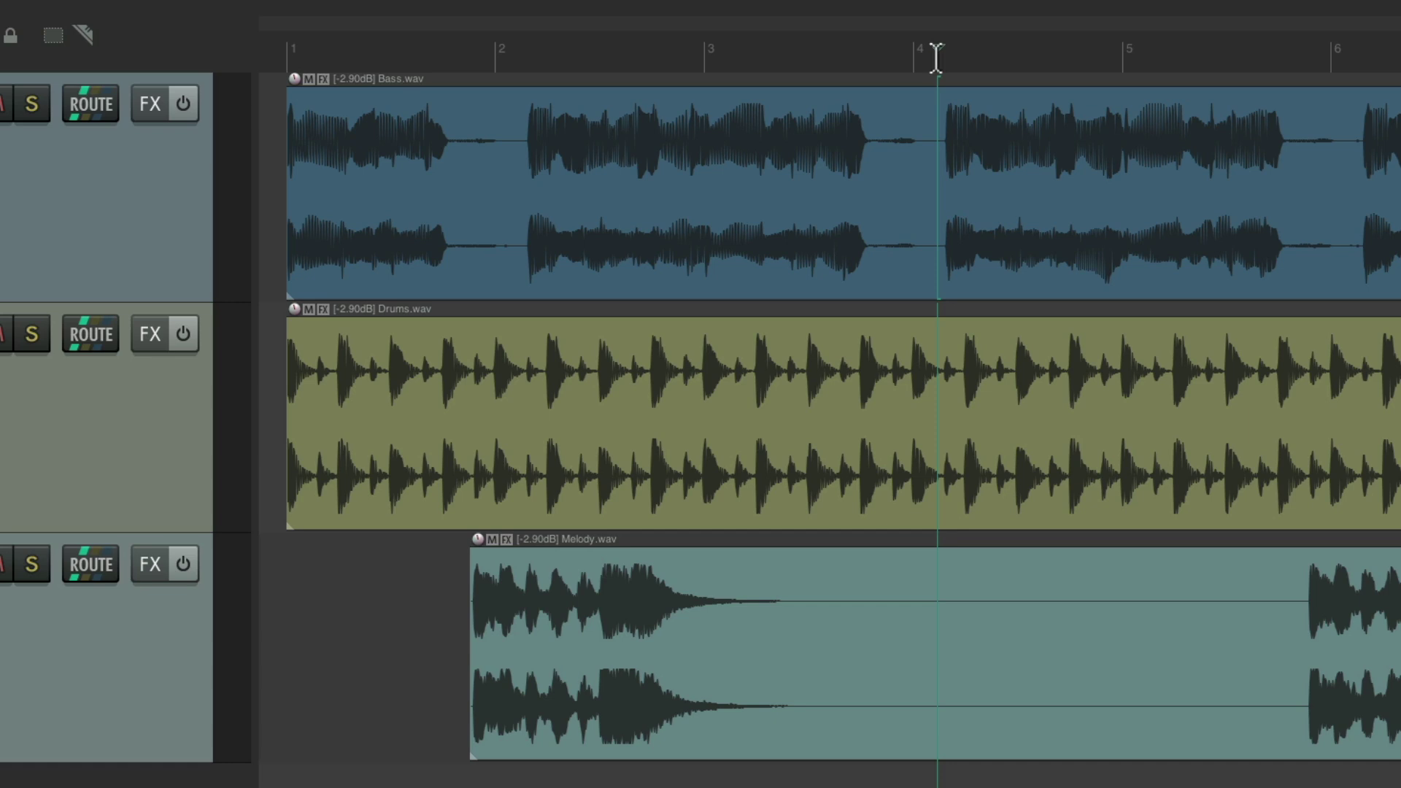
pyautogui.press('space')
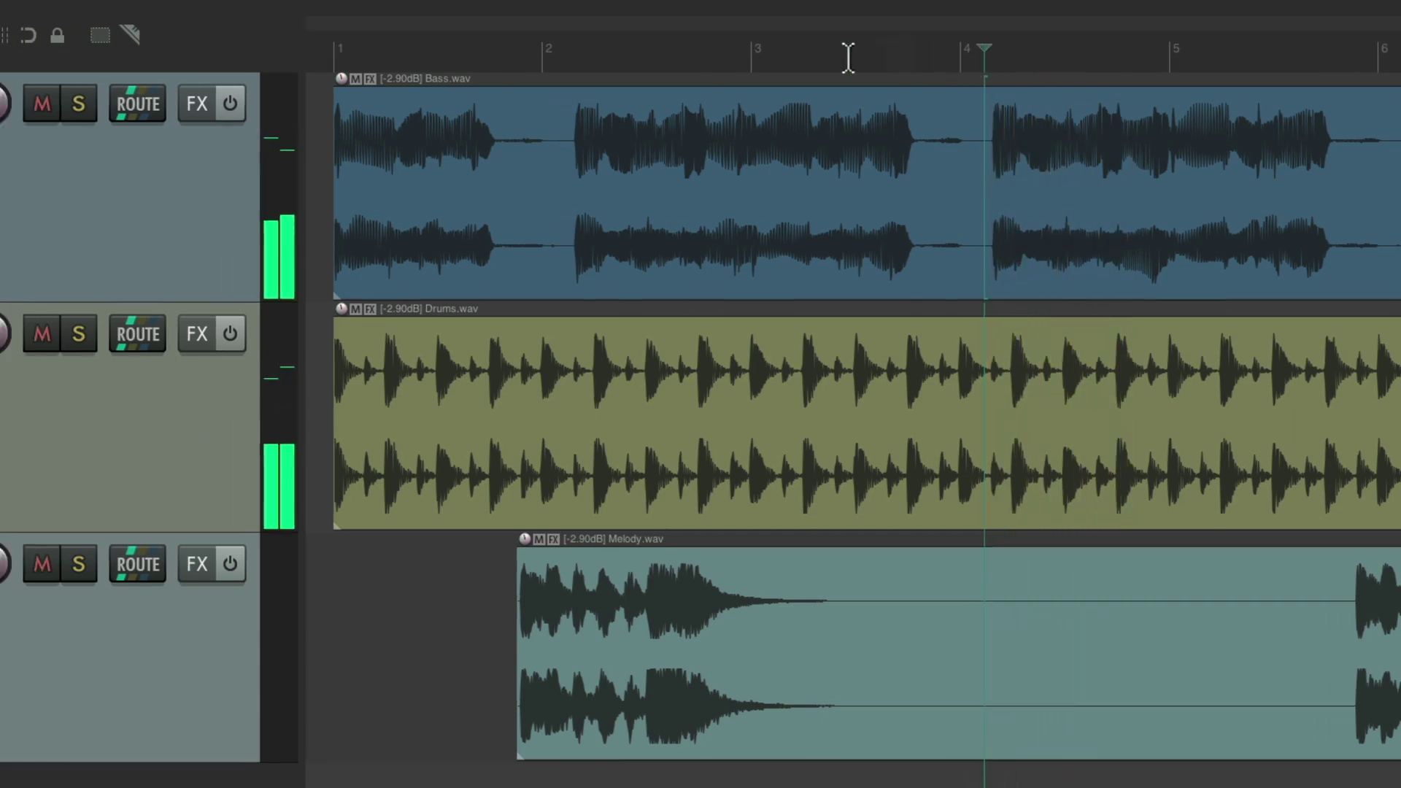
pyautogui.click(449, 54)
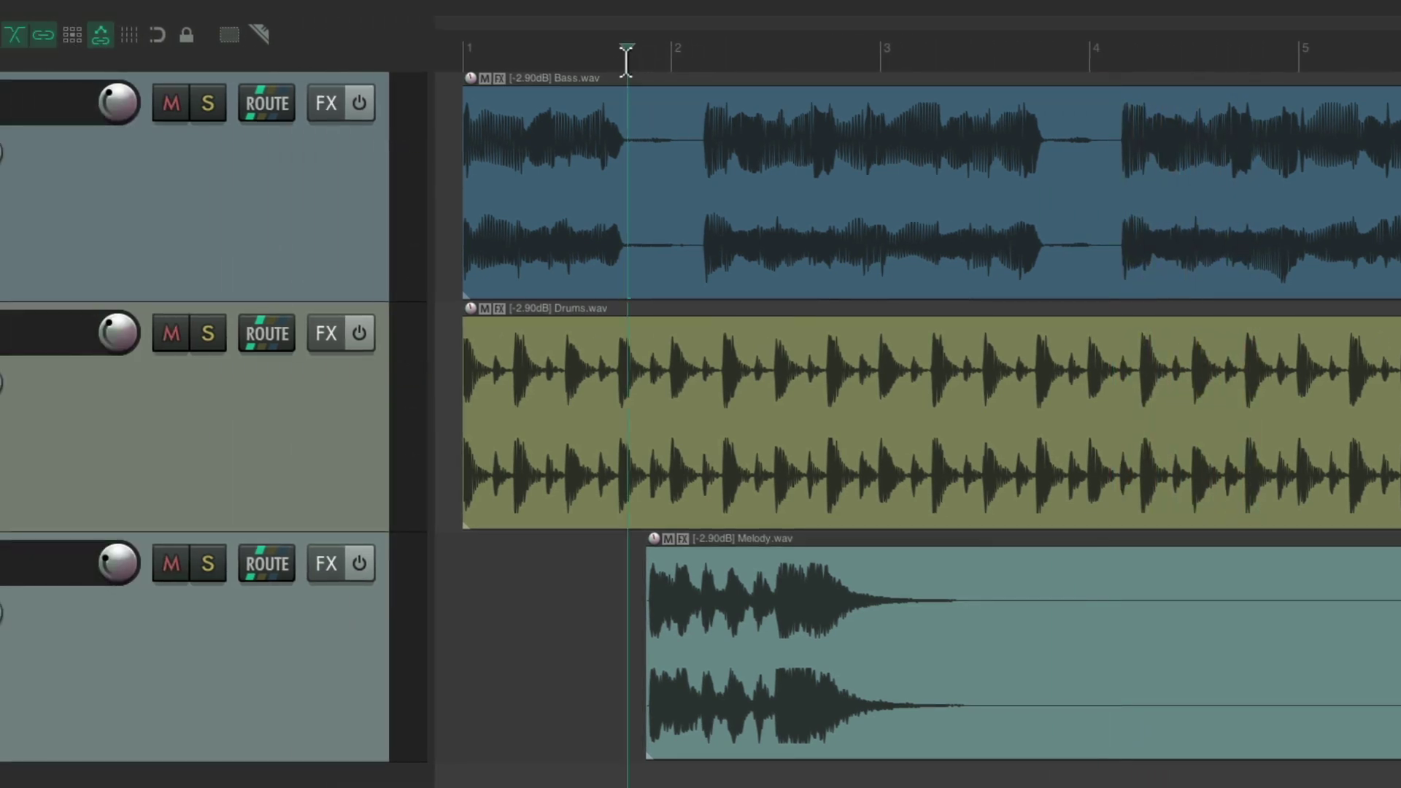
pyautogui.press('space')
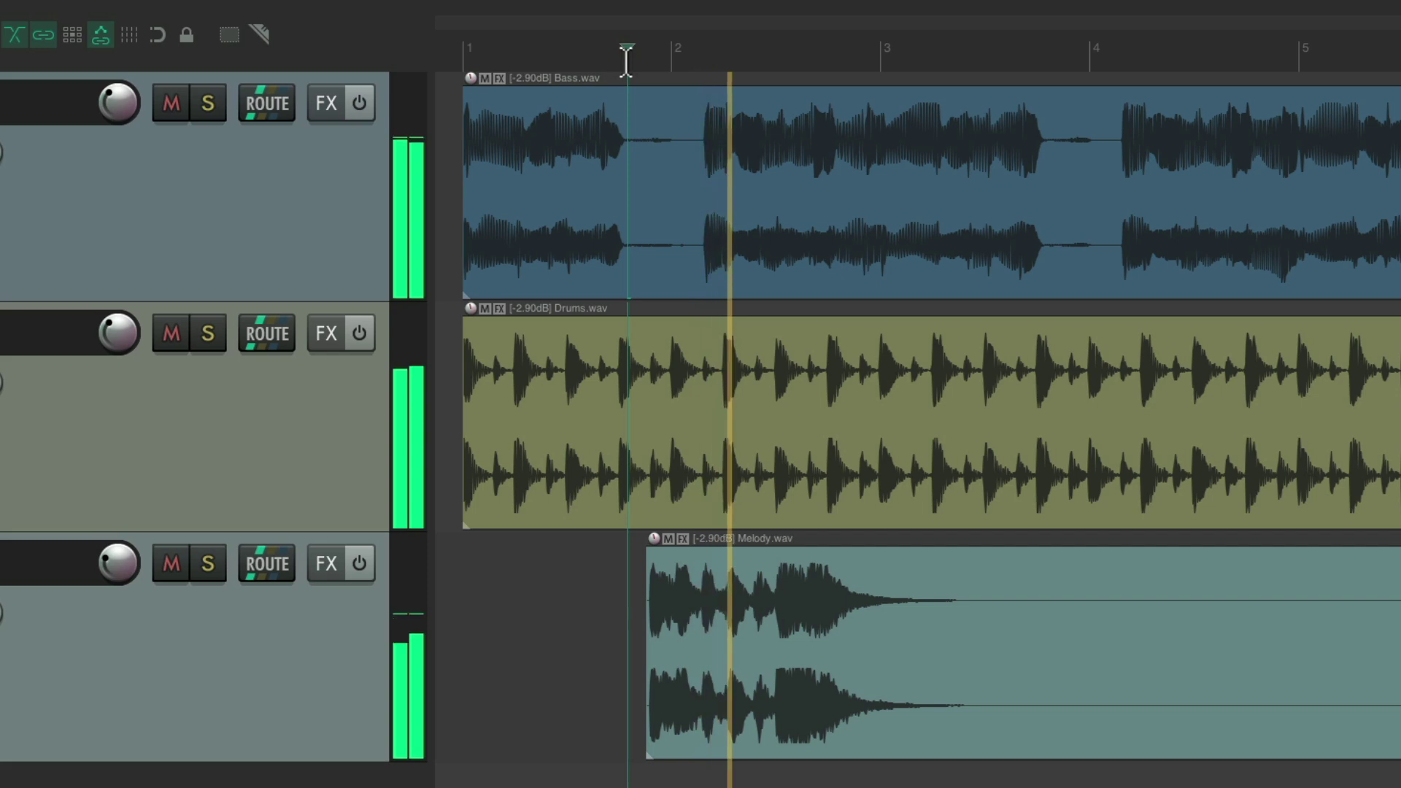
# - Stop playback, select the Bass item, and switch the selection to the Drums item
pyautogui.press('space')
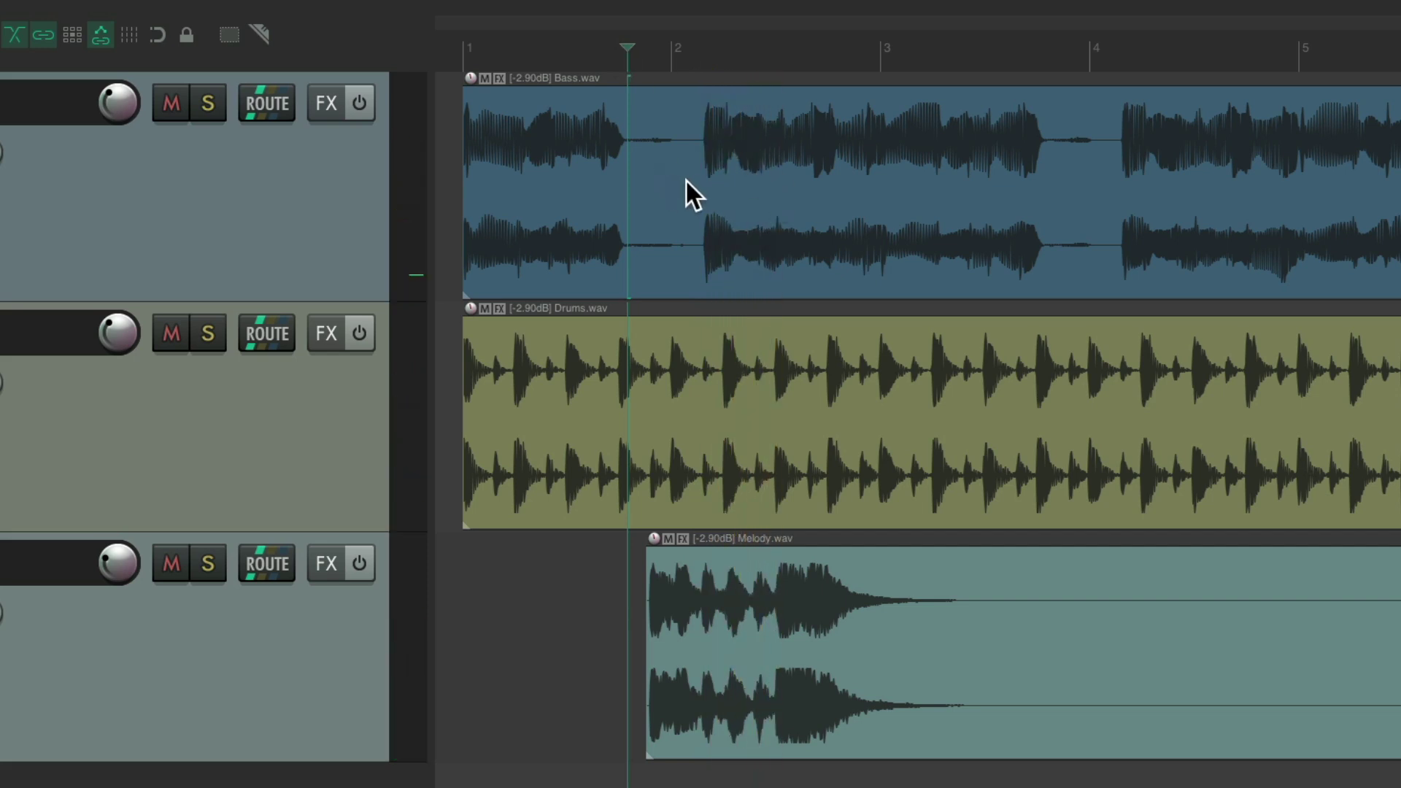
pyautogui.click(714, 123)
pyautogui.click(777, 374)
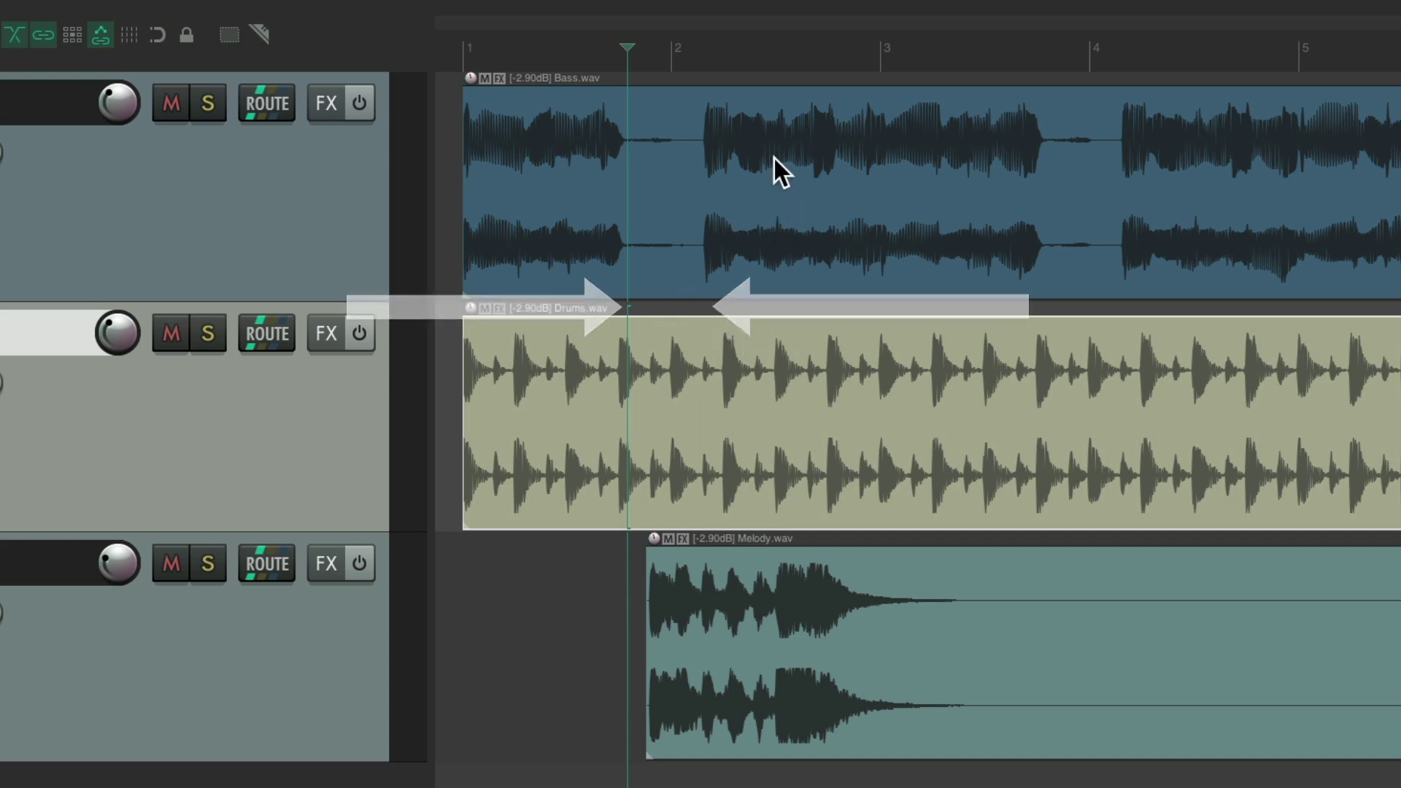
# - Reposition the edit cursor from the label strips above the Bass, Melody, Drums and again Bass items, ending just after bar 4
pyautogui.click(699, 75)
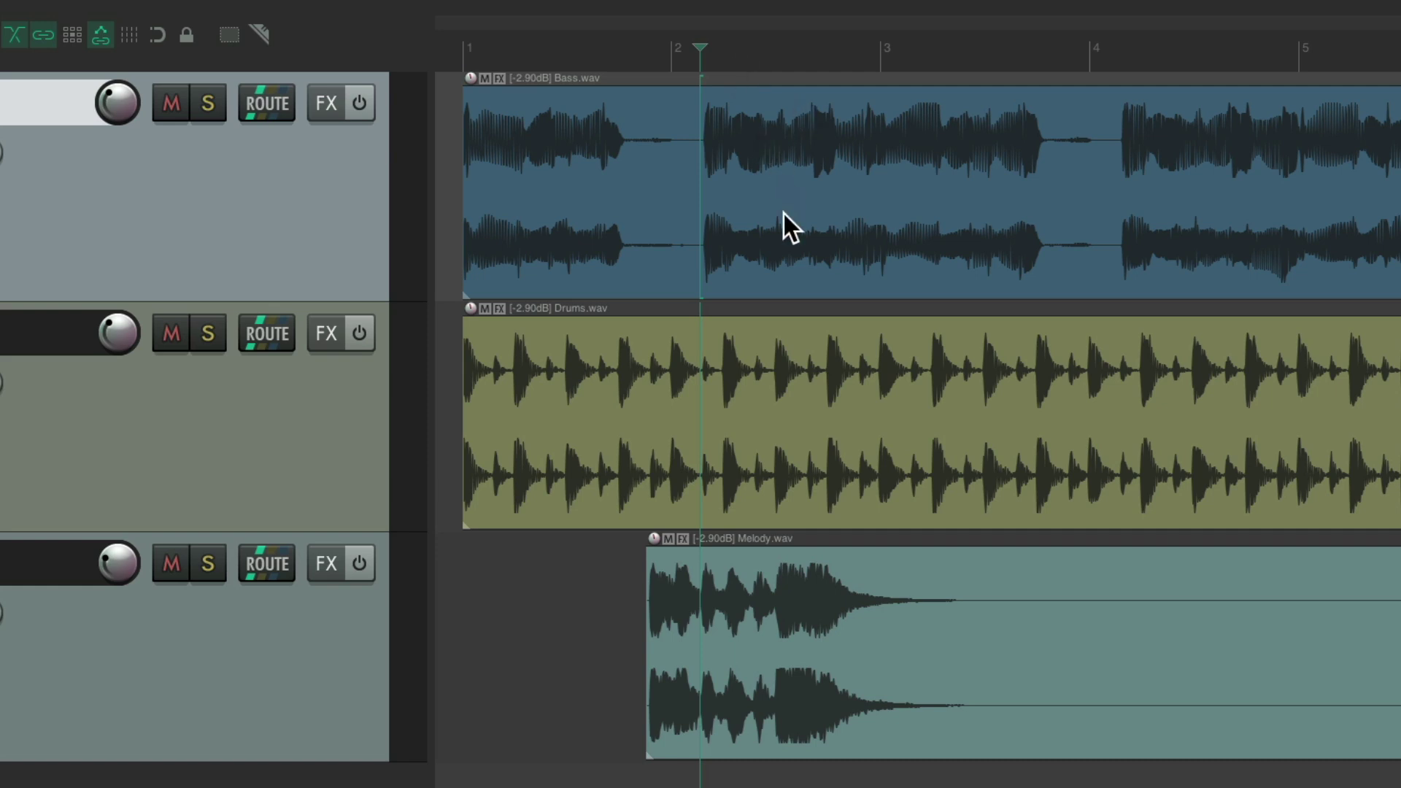
pyautogui.click(630, 525)
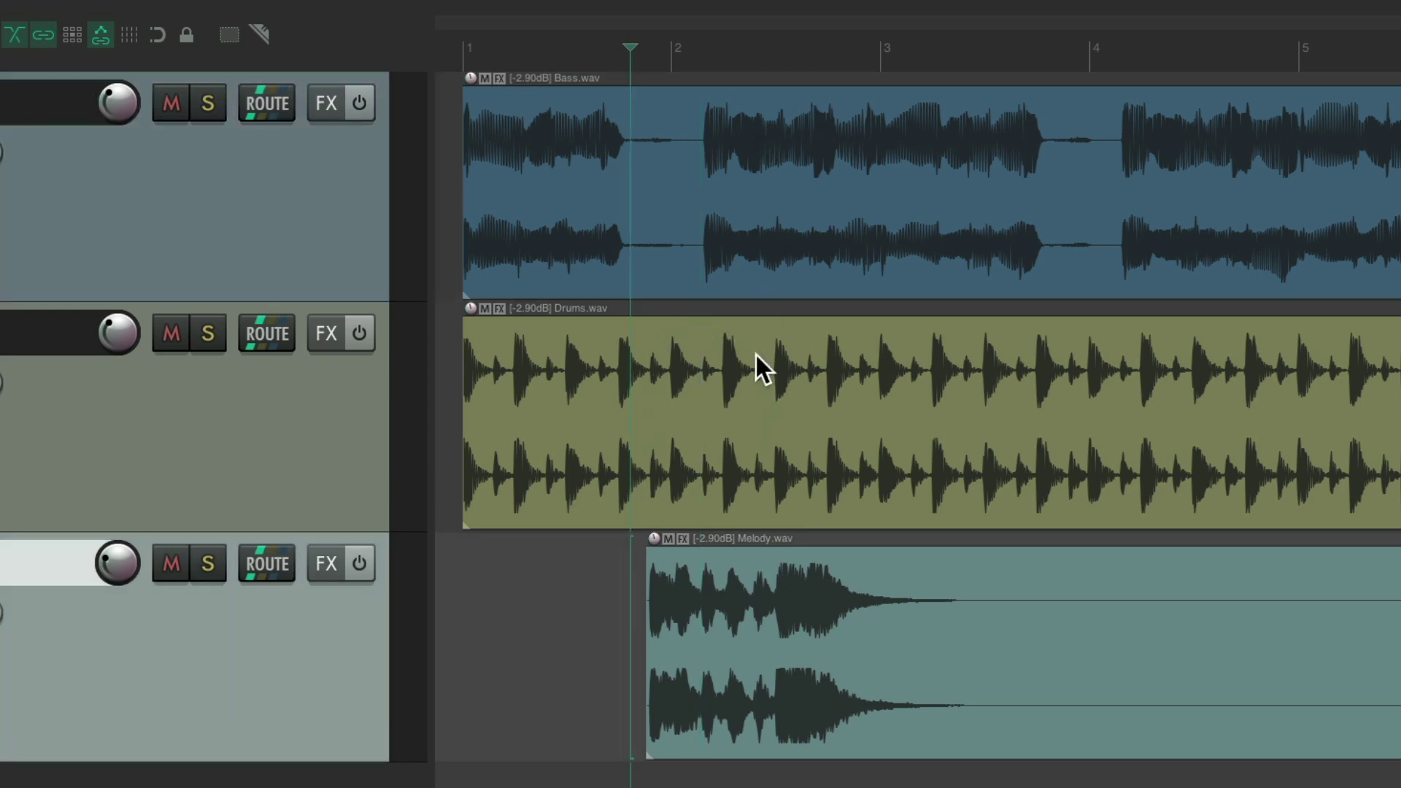
pyautogui.click(714, 306)
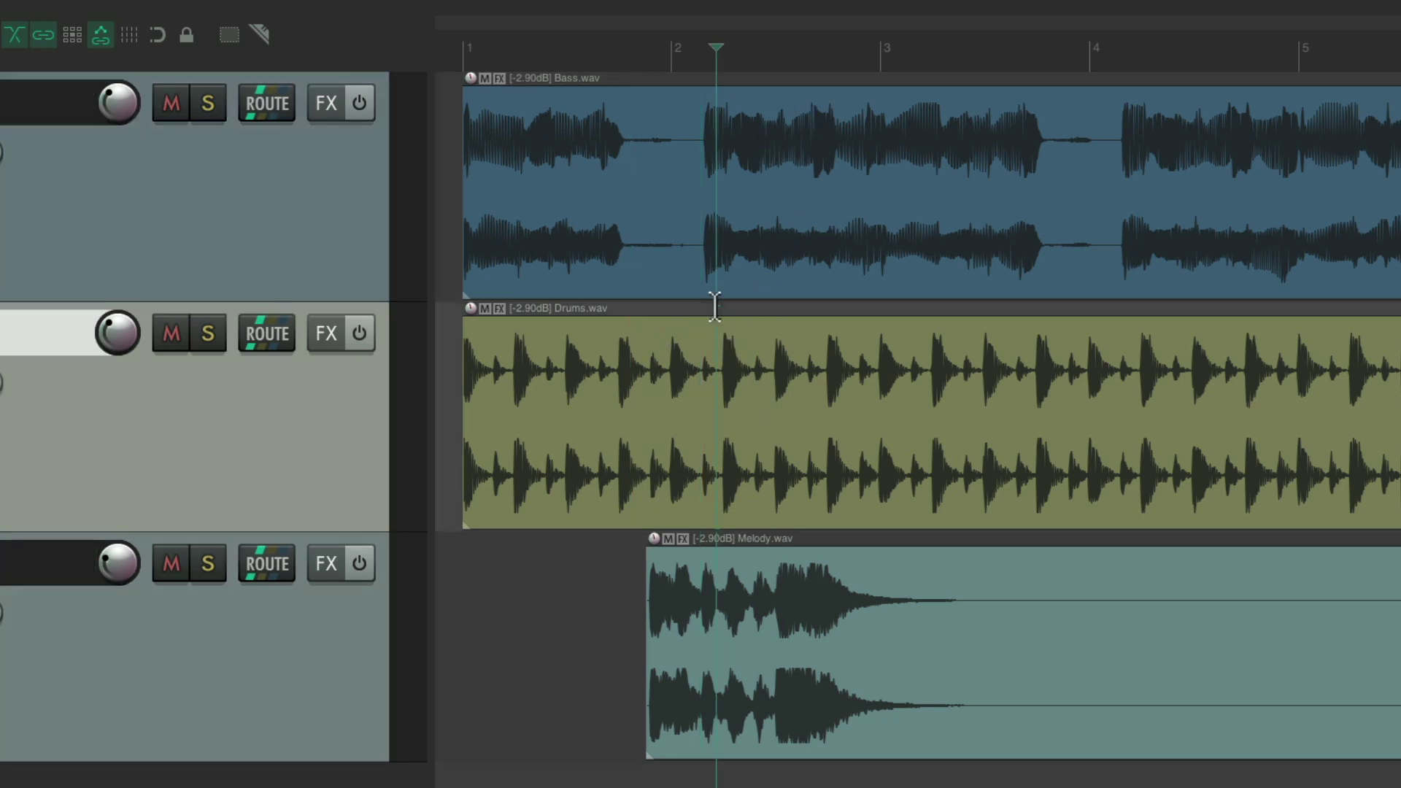
pyautogui.click(946, 75)
pyautogui.click(1105, 75)
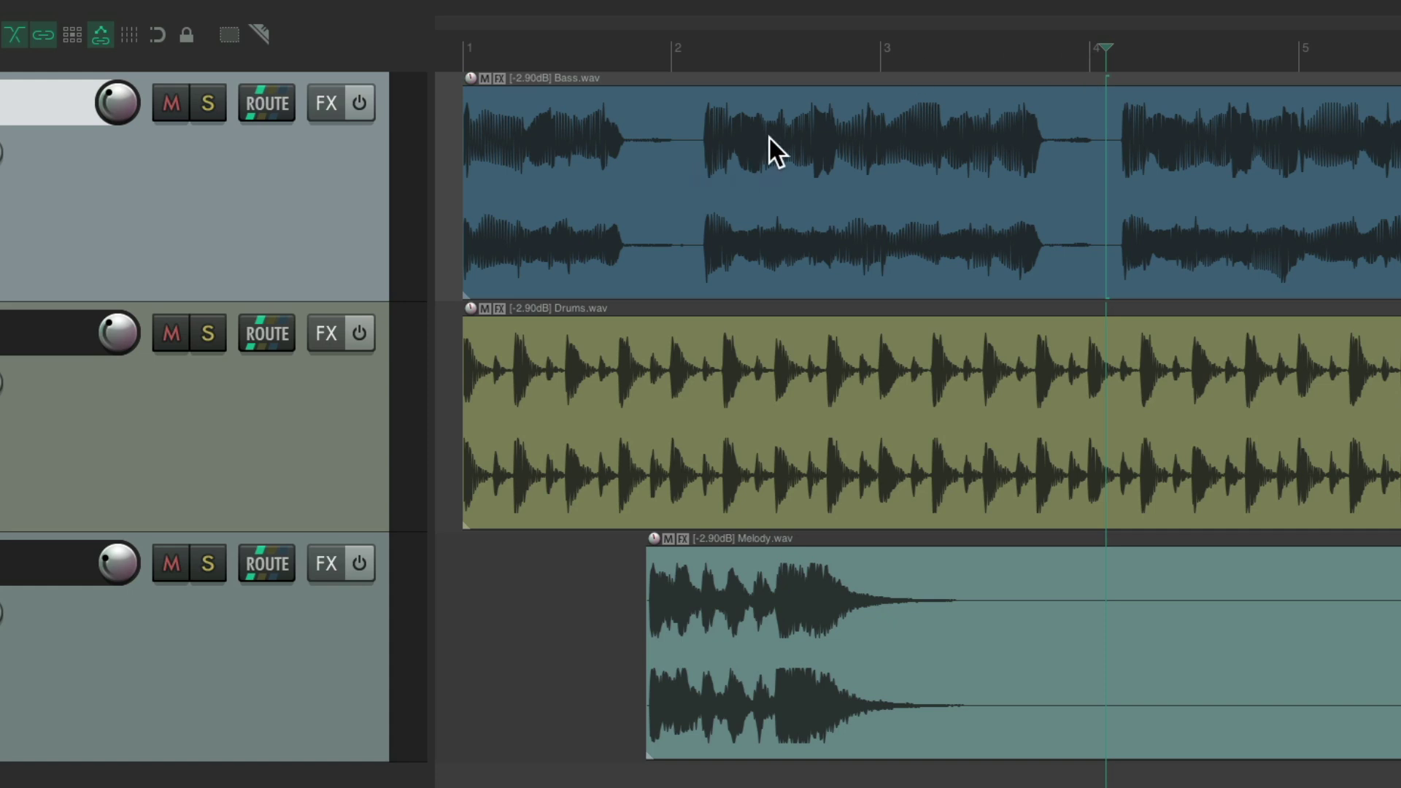
# - Select the Bass item, move the edit cursor on the ruler just after bar 2, and reposition it from the Drums label strip
pyautogui.click(750, 123)
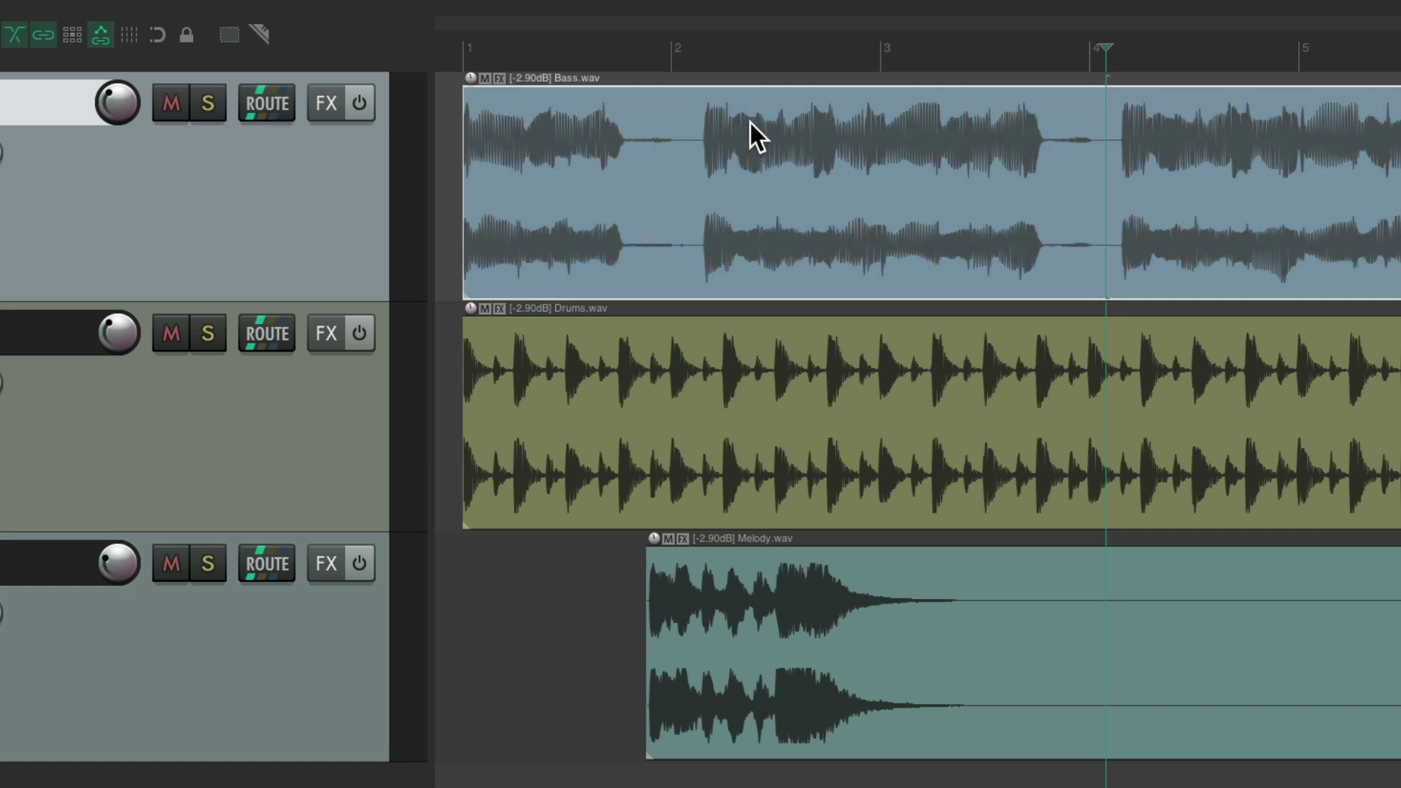
pyautogui.click(686, 52)
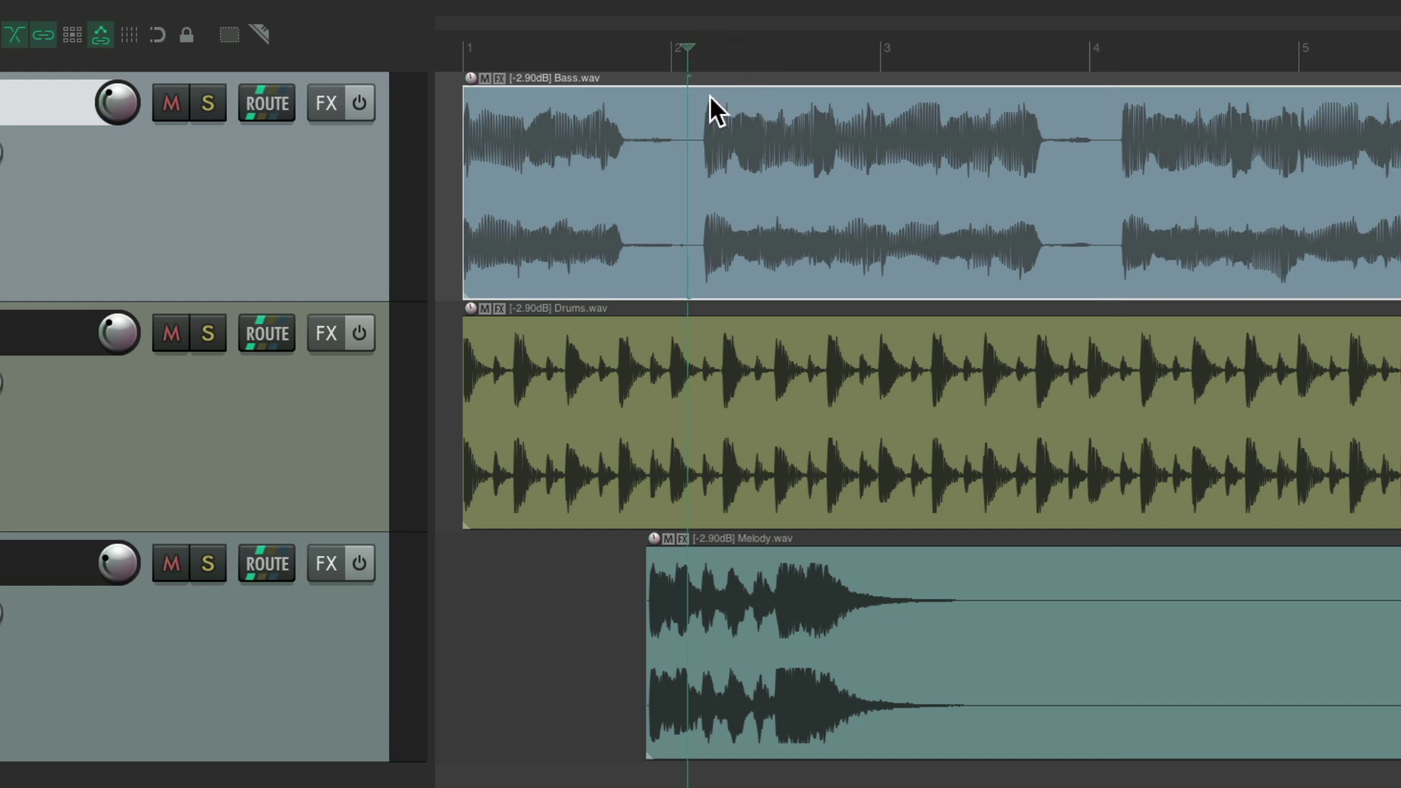
pyautogui.click(712, 308)
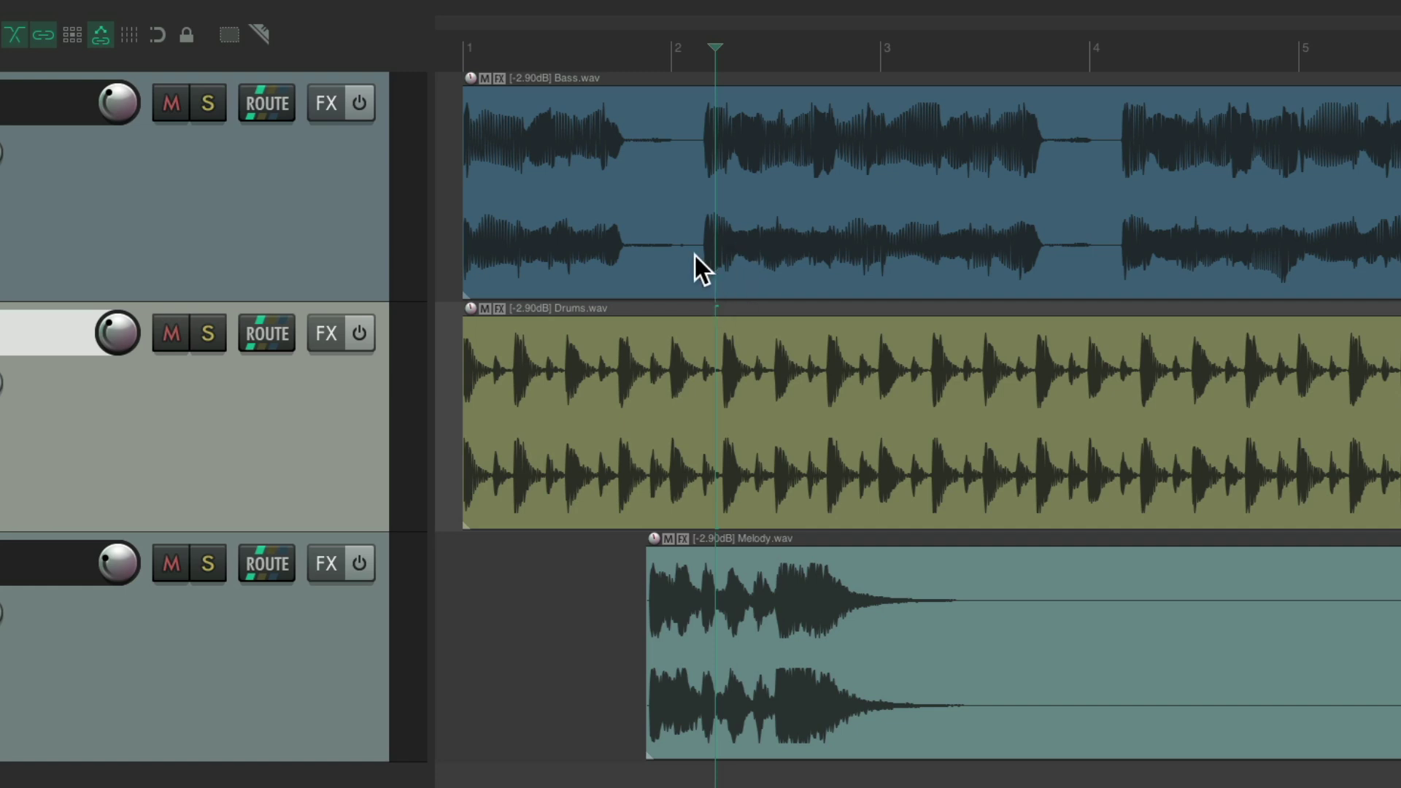
# - Set the default left-click action for the Media item bottom half context to select the item and move the edit cursor
pyautogui.press('super+comma')
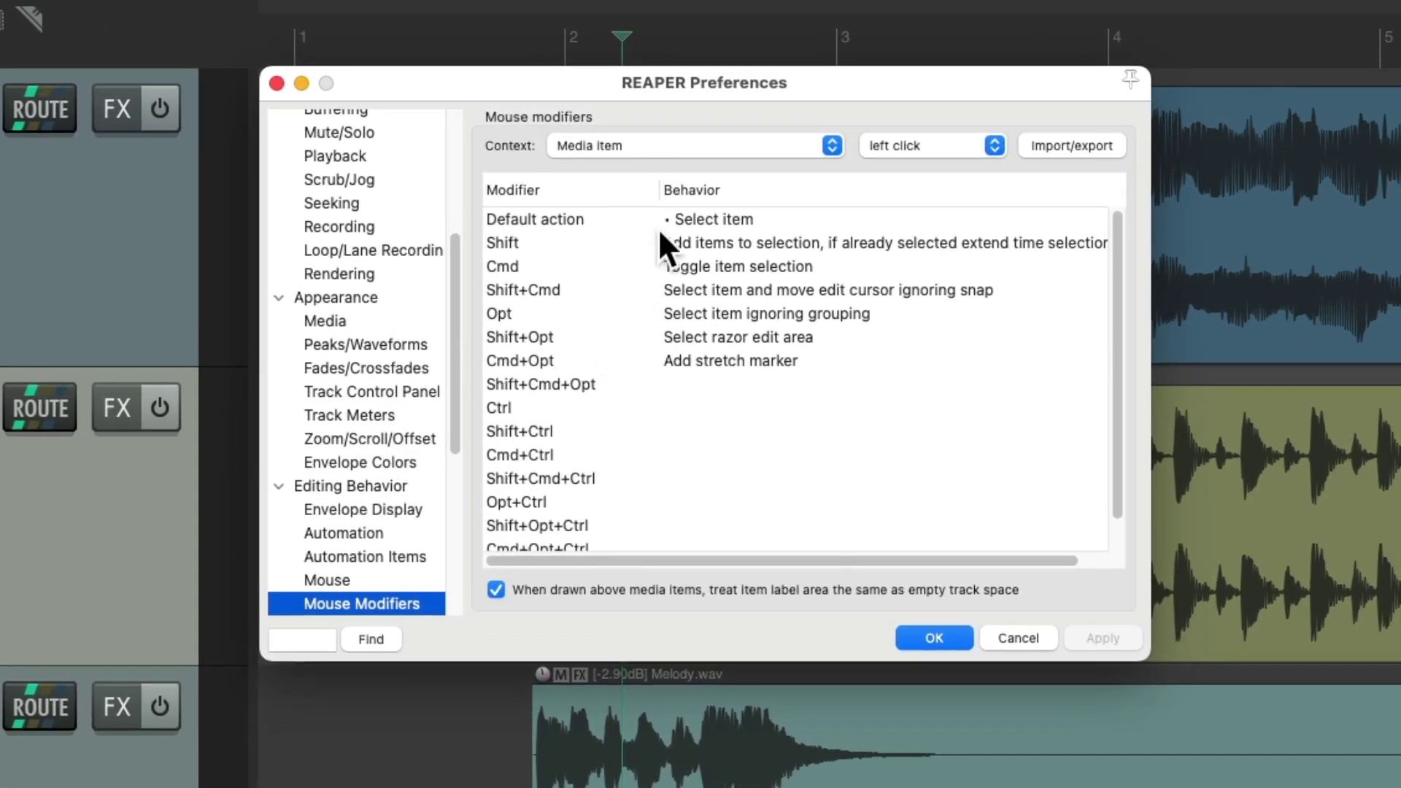
pyautogui.click(672, 147)
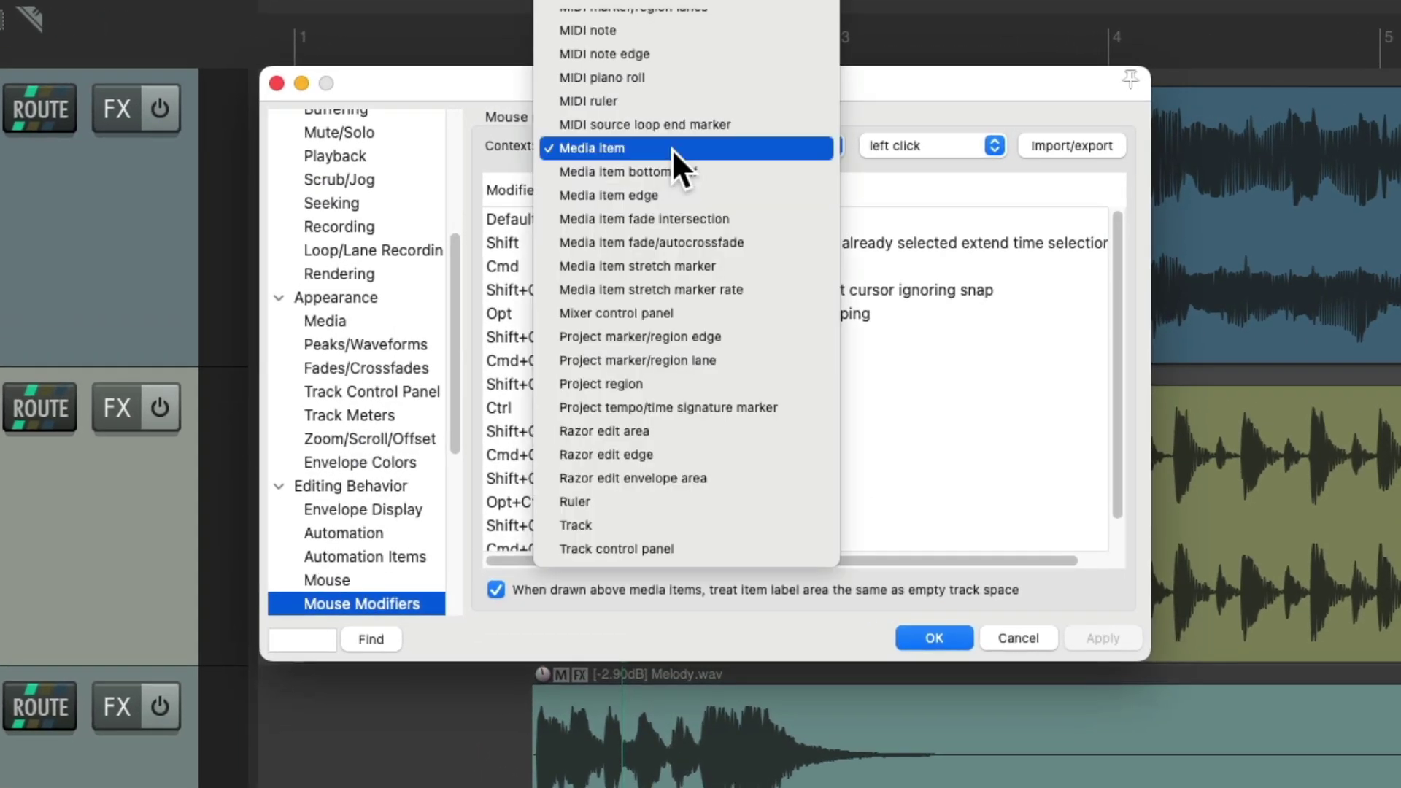
pyautogui.click(750, 171)
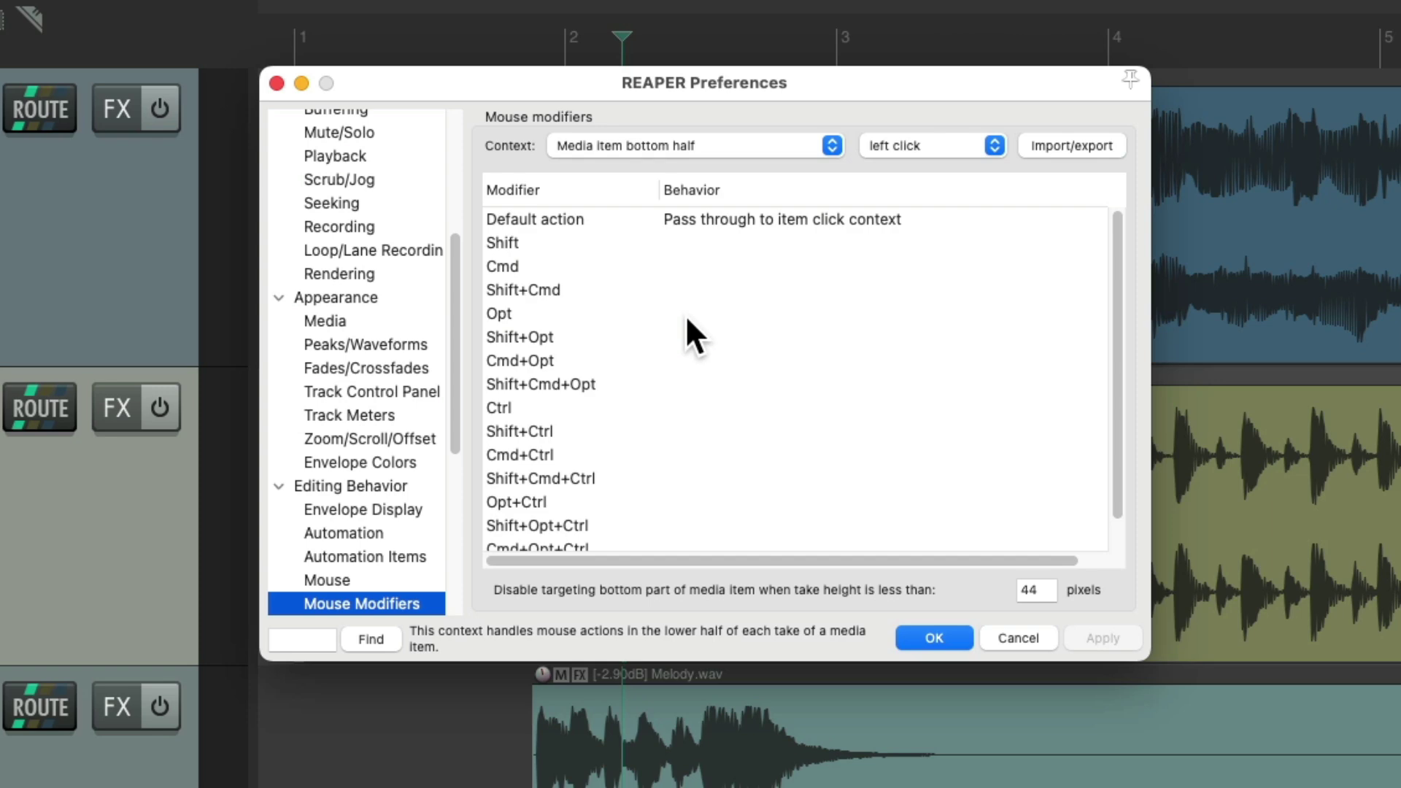
pyautogui.click(681, 221)
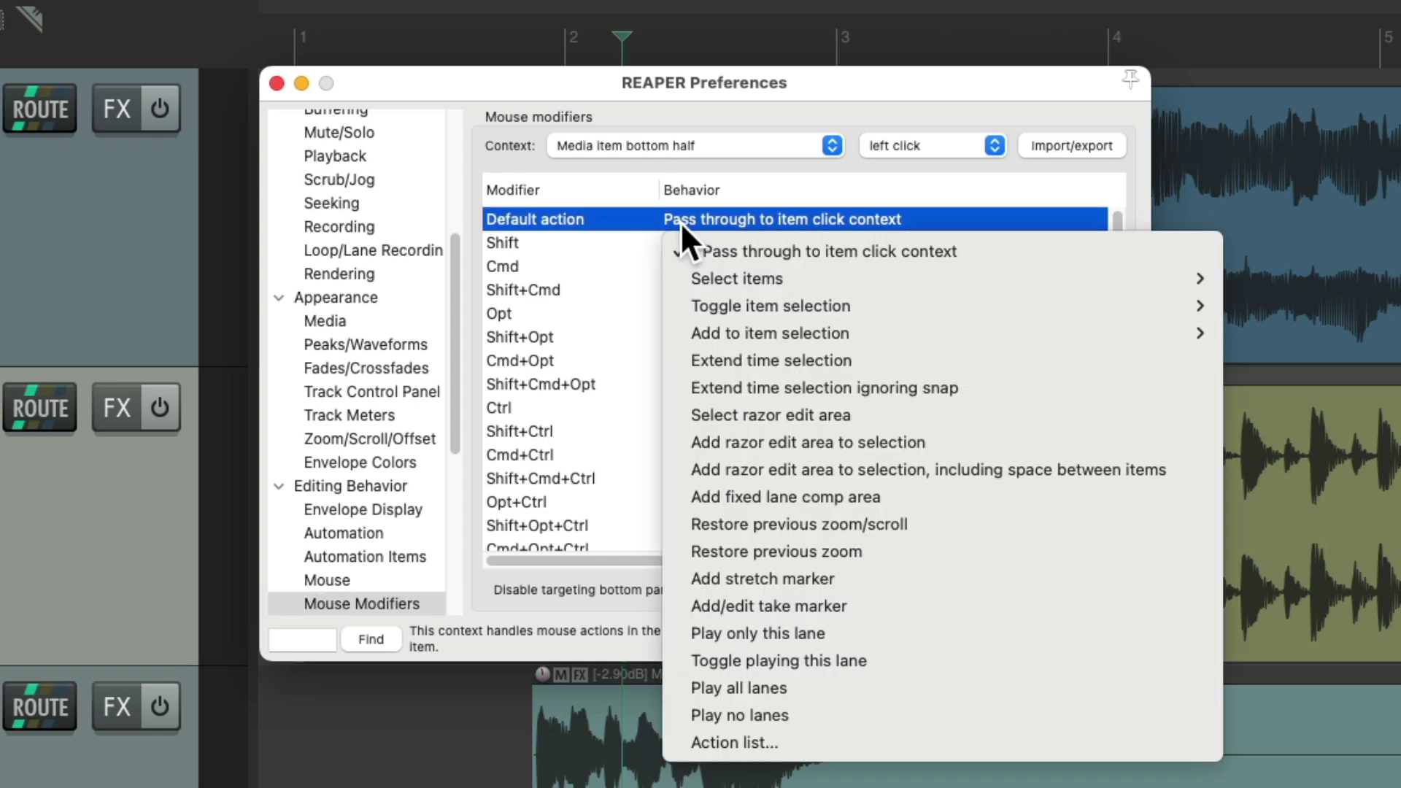
pyautogui.moveTo(747, 278)
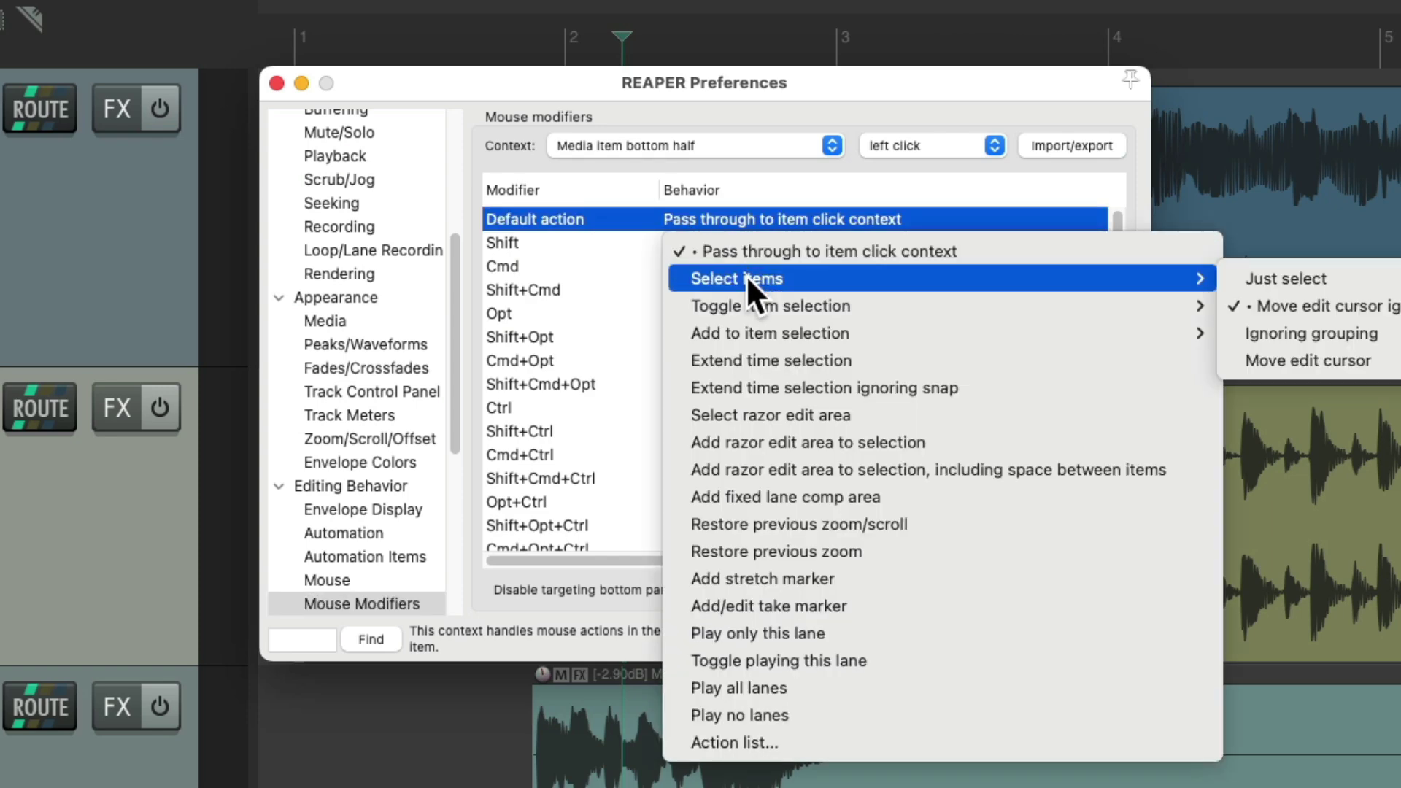
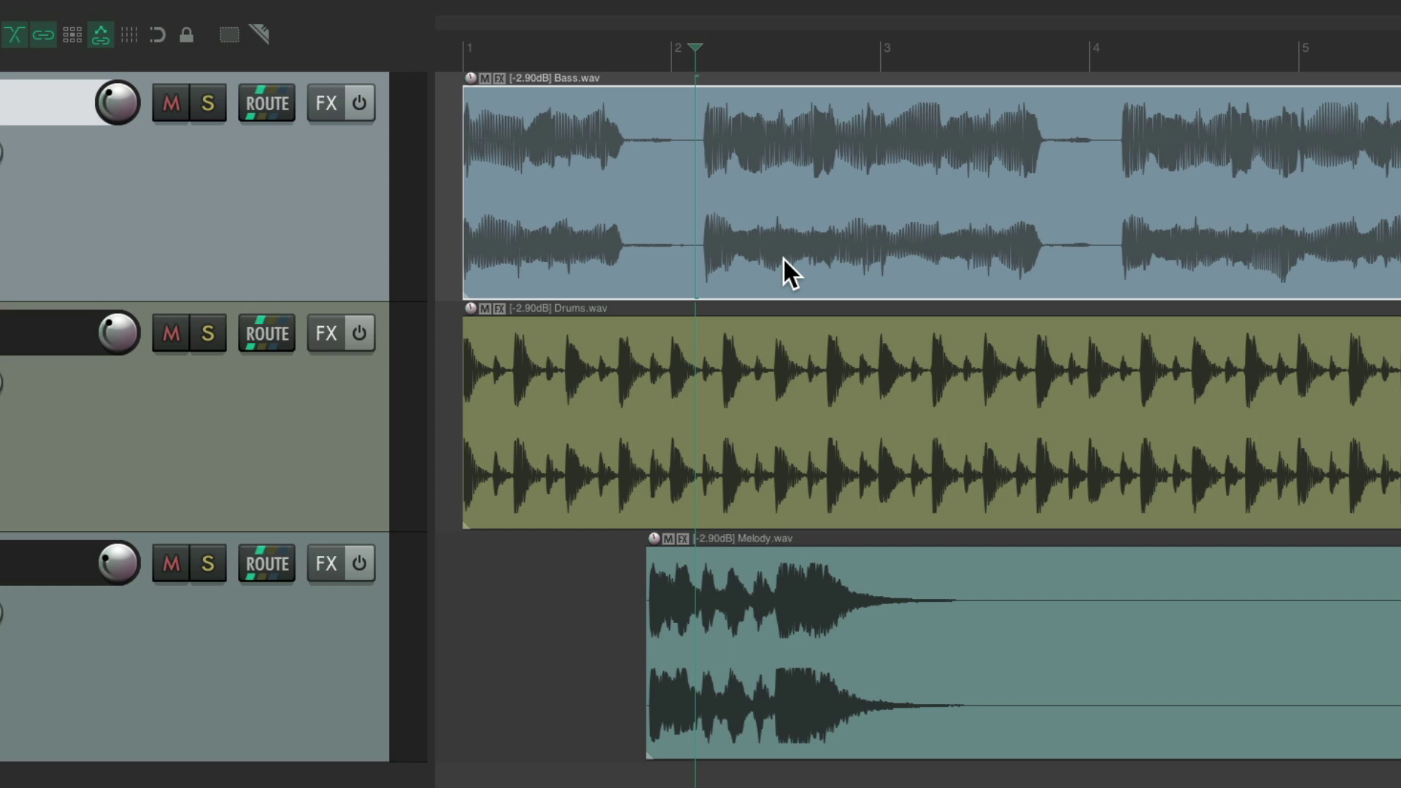
# - Test the lower halves of the Melody, Drums and Bass items, then deselect everything and return the edit cursor to the project start
pyautogui.click(774, 731)
pyautogui.click(610, 496)
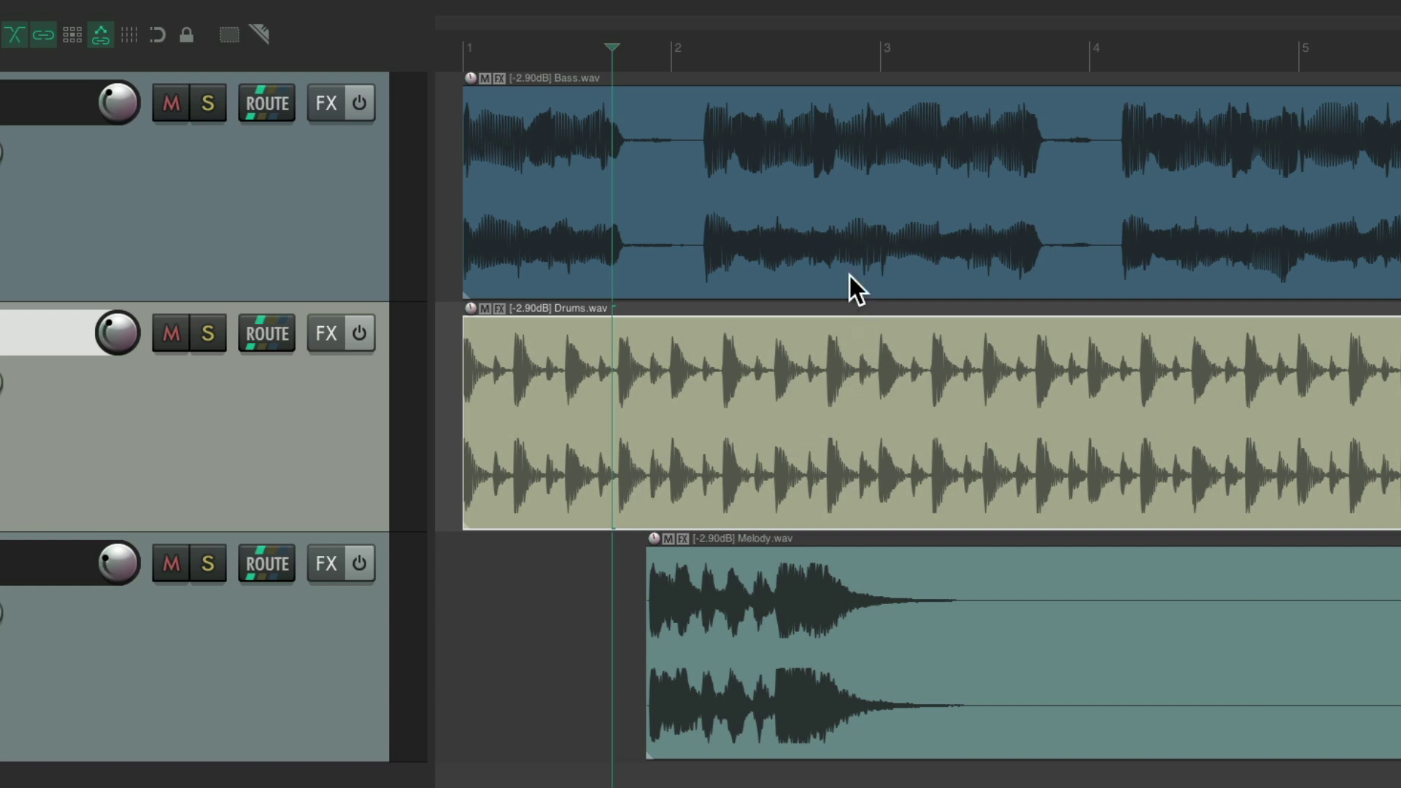
pyautogui.click(699, 267)
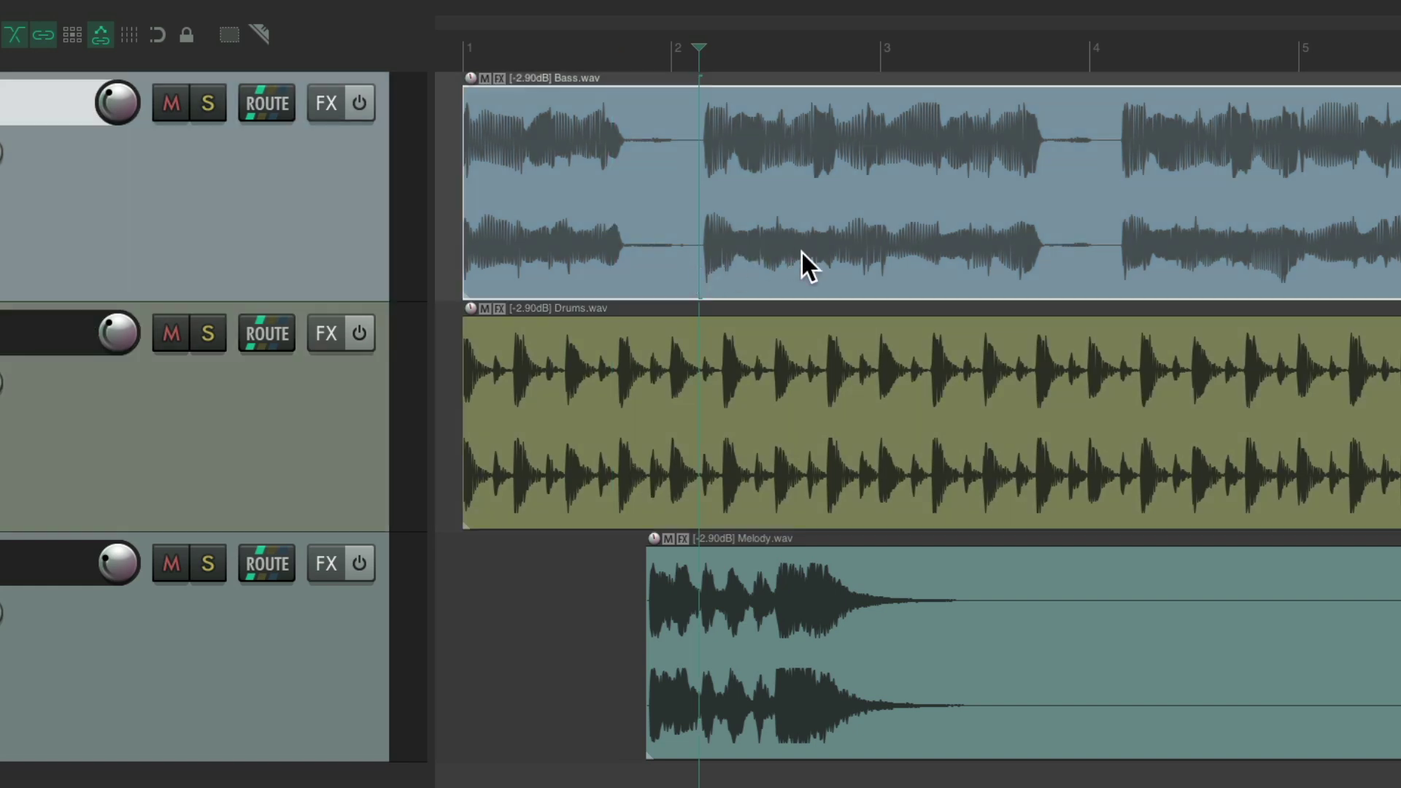
pyautogui.press('Escape')
pyautogui.press('Home')
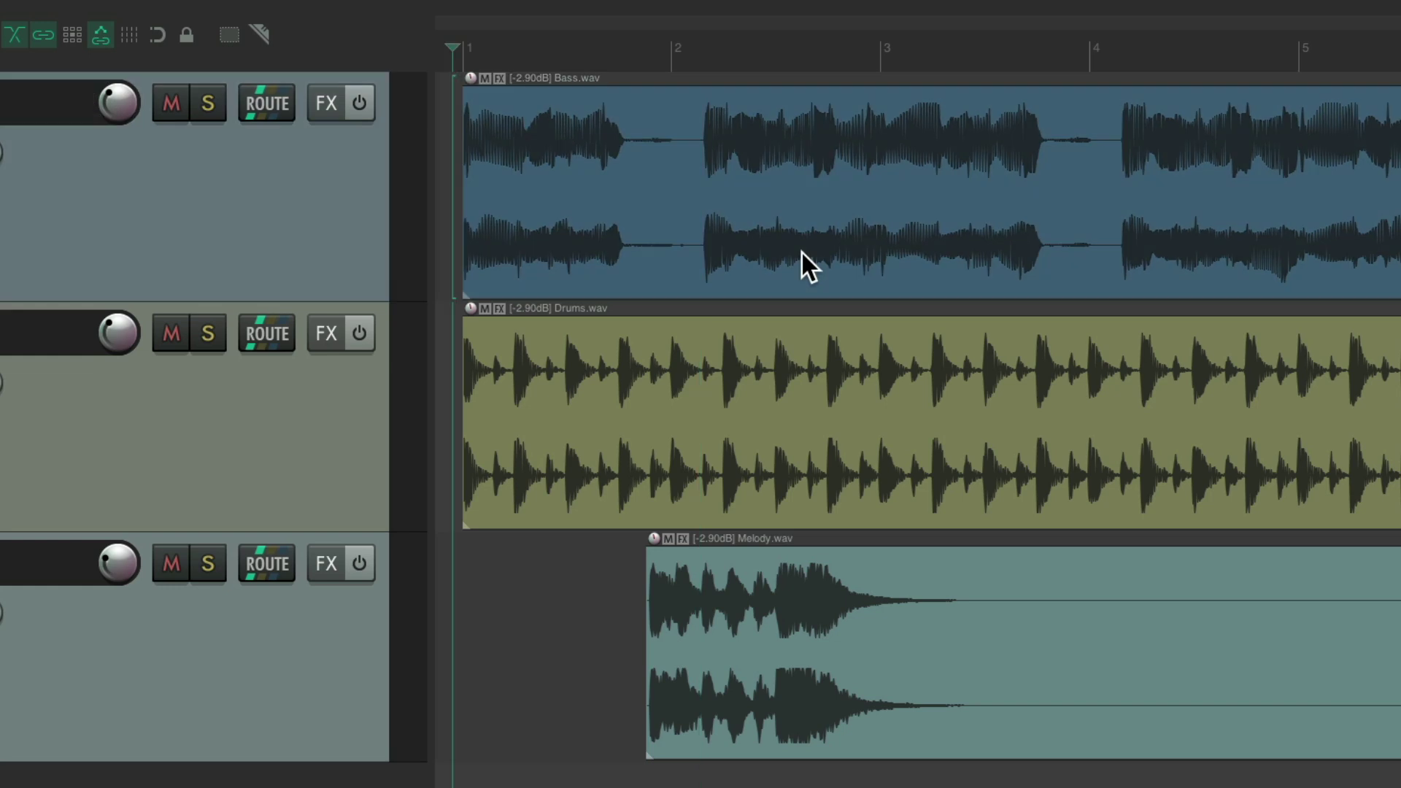
# - Select the Bass, Drums and Melody items in turn by their upper halves
pyautogui.click(693, 106)
pyautogui.click(717, 344)
pyautogui.click(755, 590)
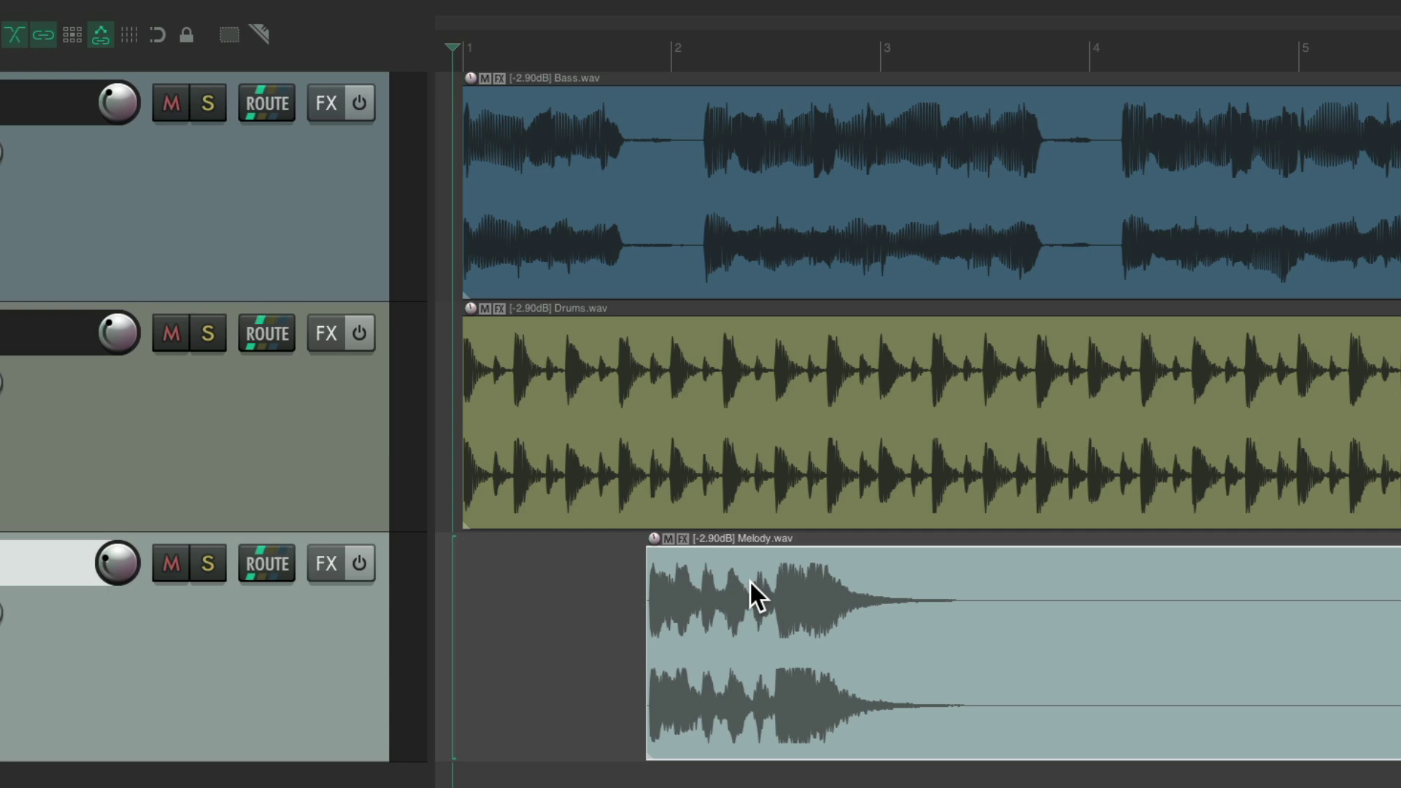
# - Review the left-click mouse modifiers for the Media item and Media item bottom half contexts
pyautogui.press('super+comma')
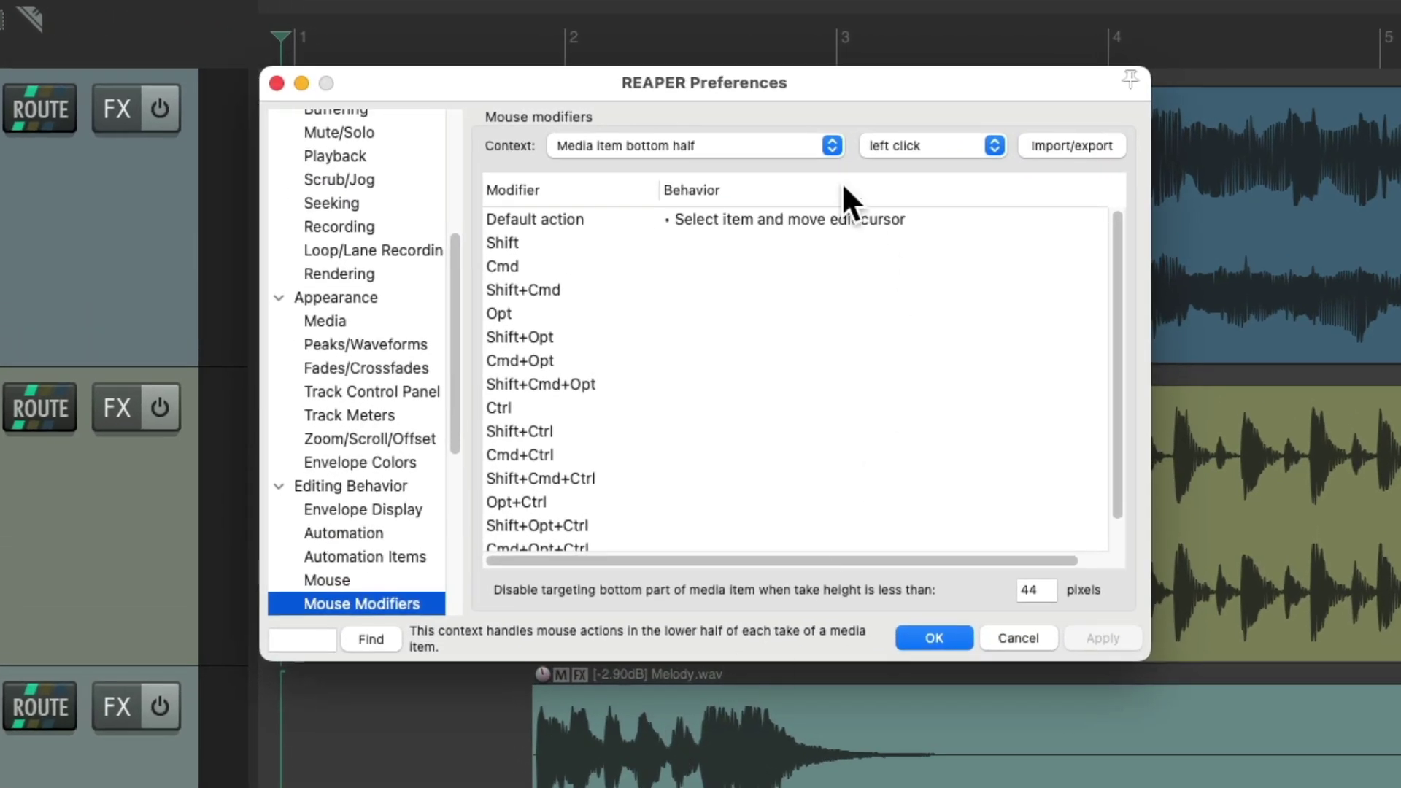
pyautogui.click(790, 131)
pyautogui.click(717, 120)
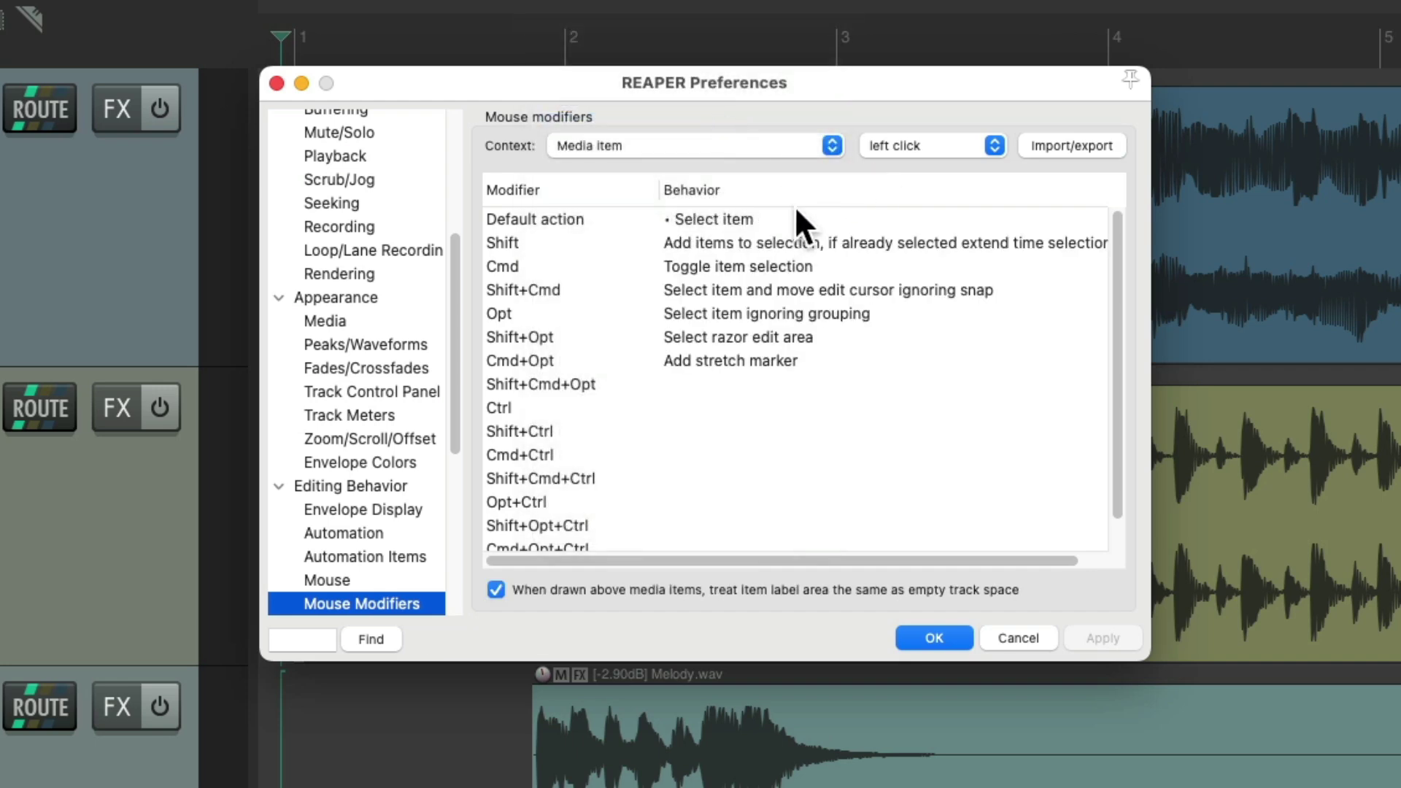
pyautogui.click(766, 145)
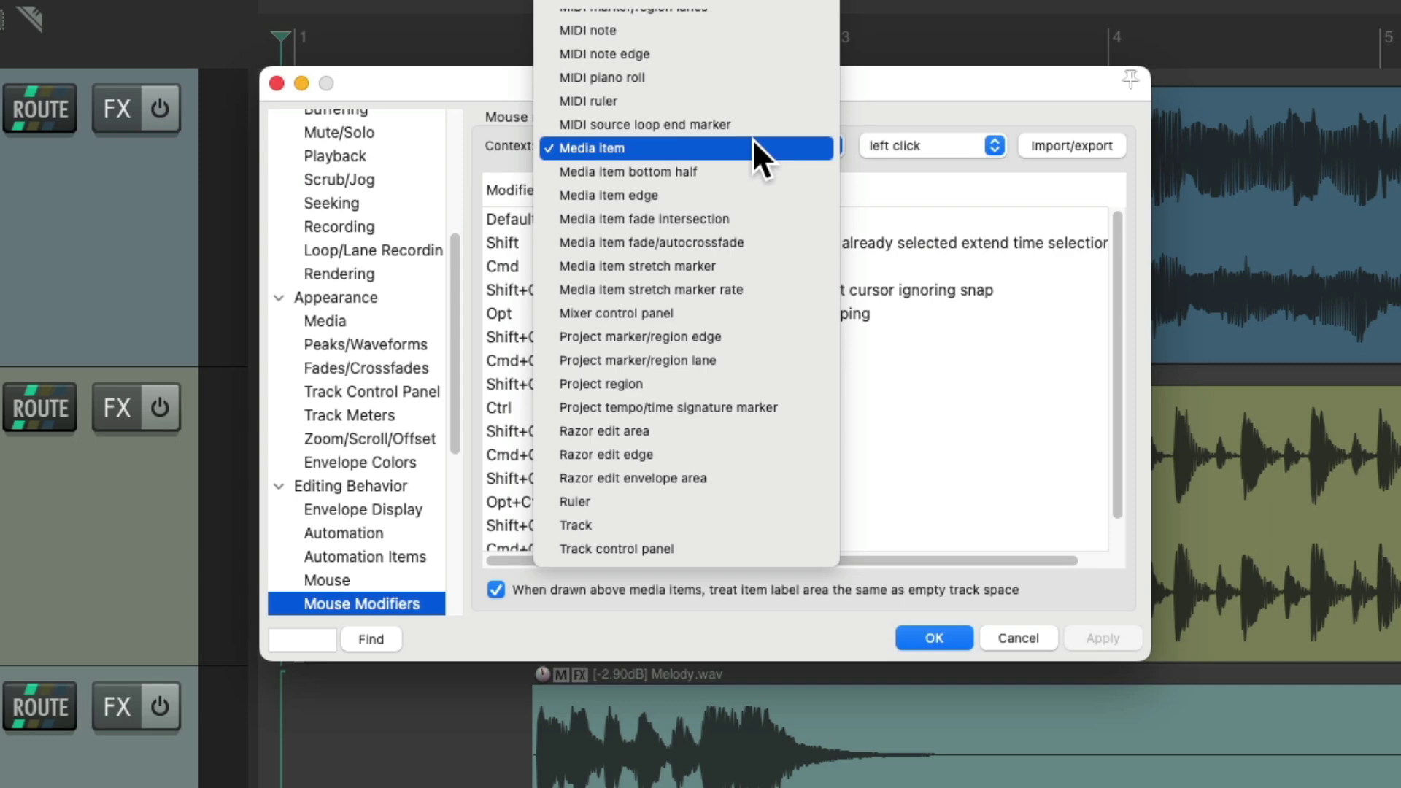
pyautogui.click(758, 164)
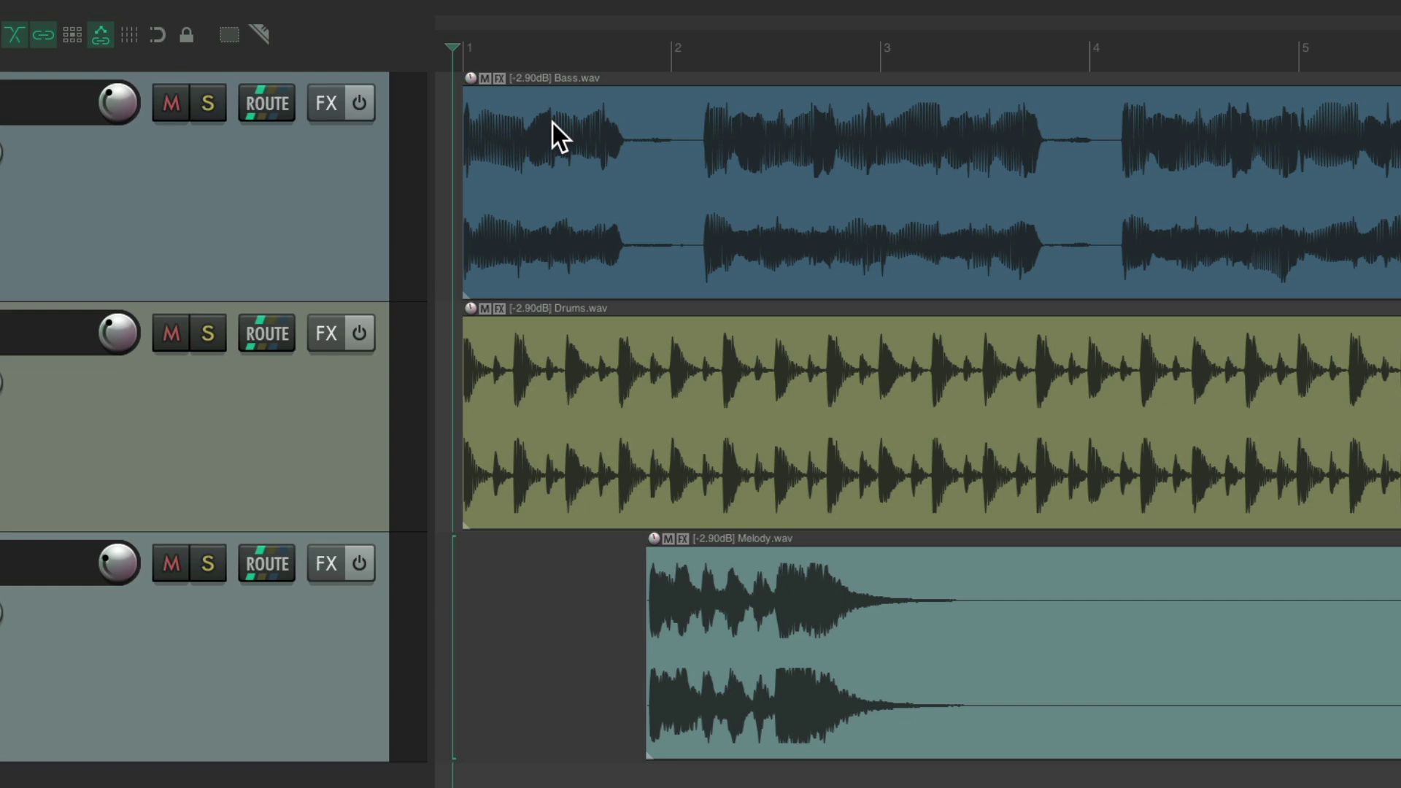
# - Select Bass, Drums and Melody by their upper halves, then select each and move the edit cursor using their lower halves
pyautogui.click(552, 123)
pyautogui.click(707, 364)
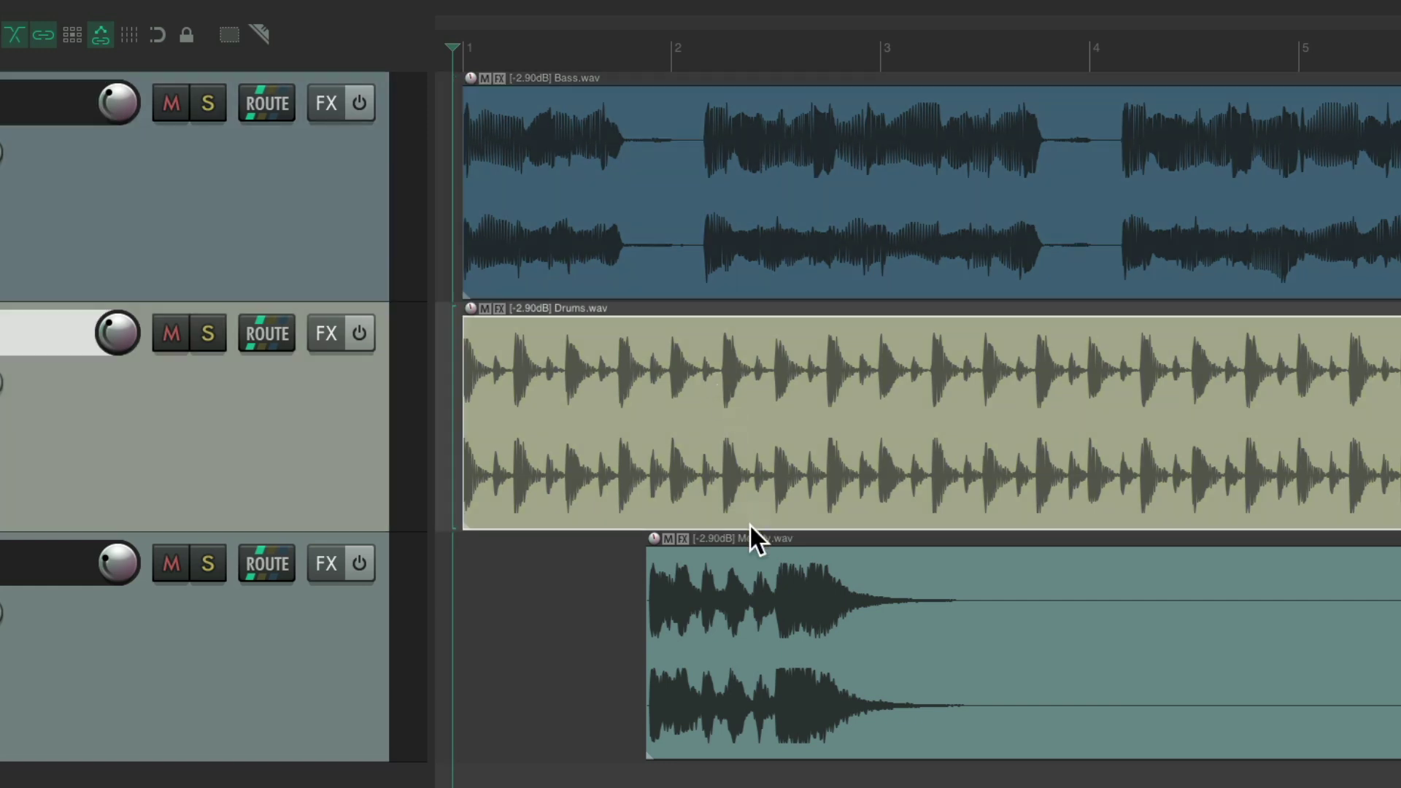
pyautogui.click(750, 581)
pyautogui.click(688, 290)
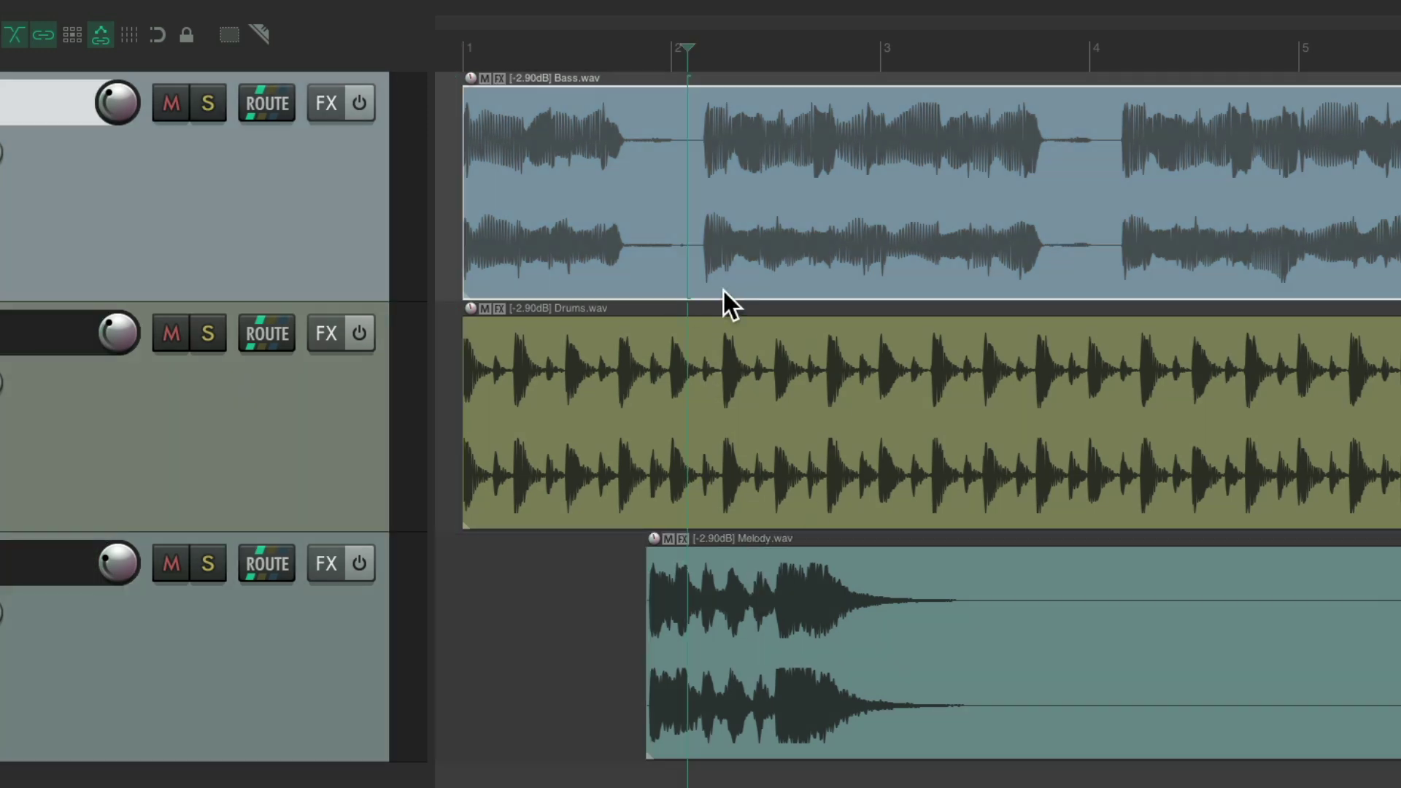
pyautogui.click(719, 489)
pyautogui.click(775, 693)
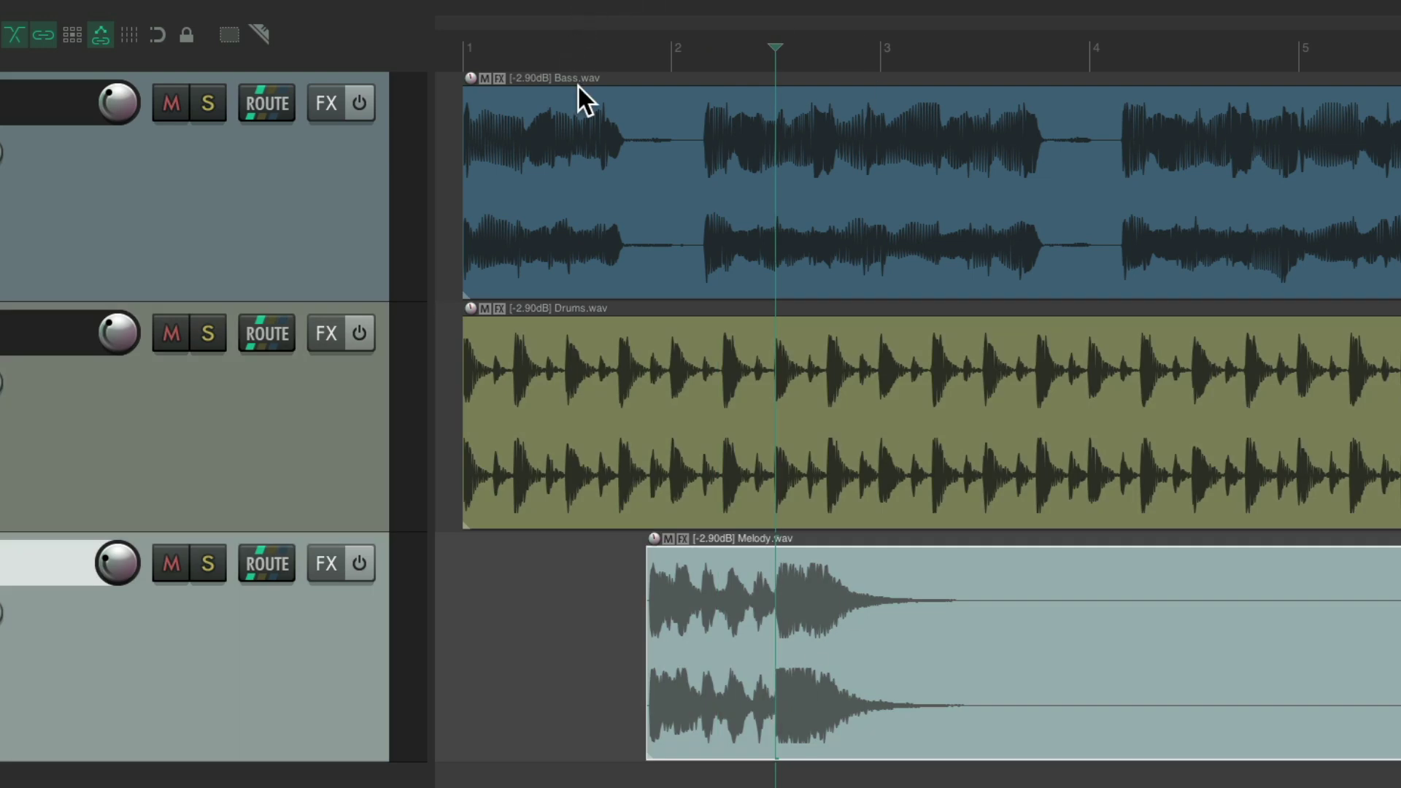
# - Return the edit cursor to the project start on the ruler, then reposition it from the Drums and Bass label strips, ending after bar 4
pyautogui.click(453, 47)
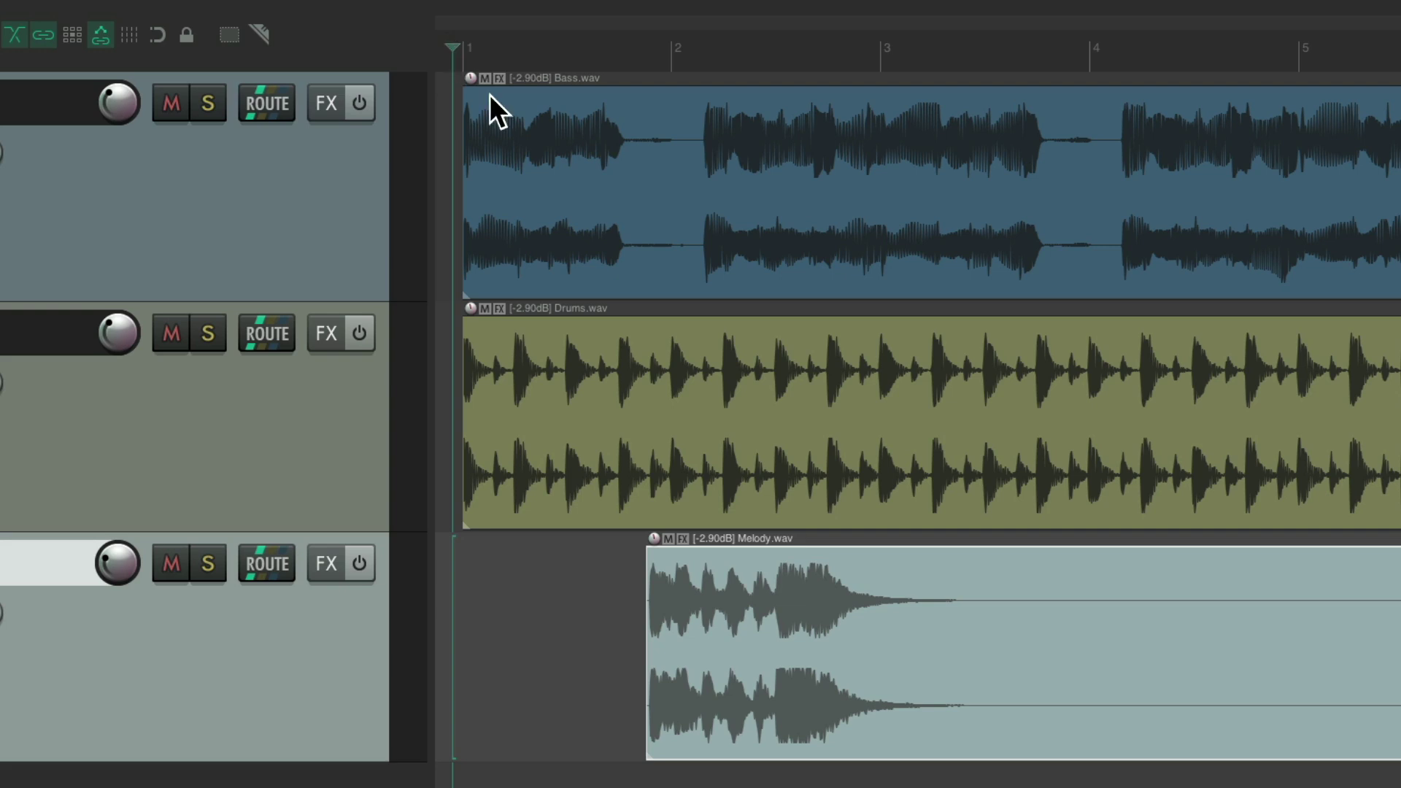
pyautogui.click(661, 305)
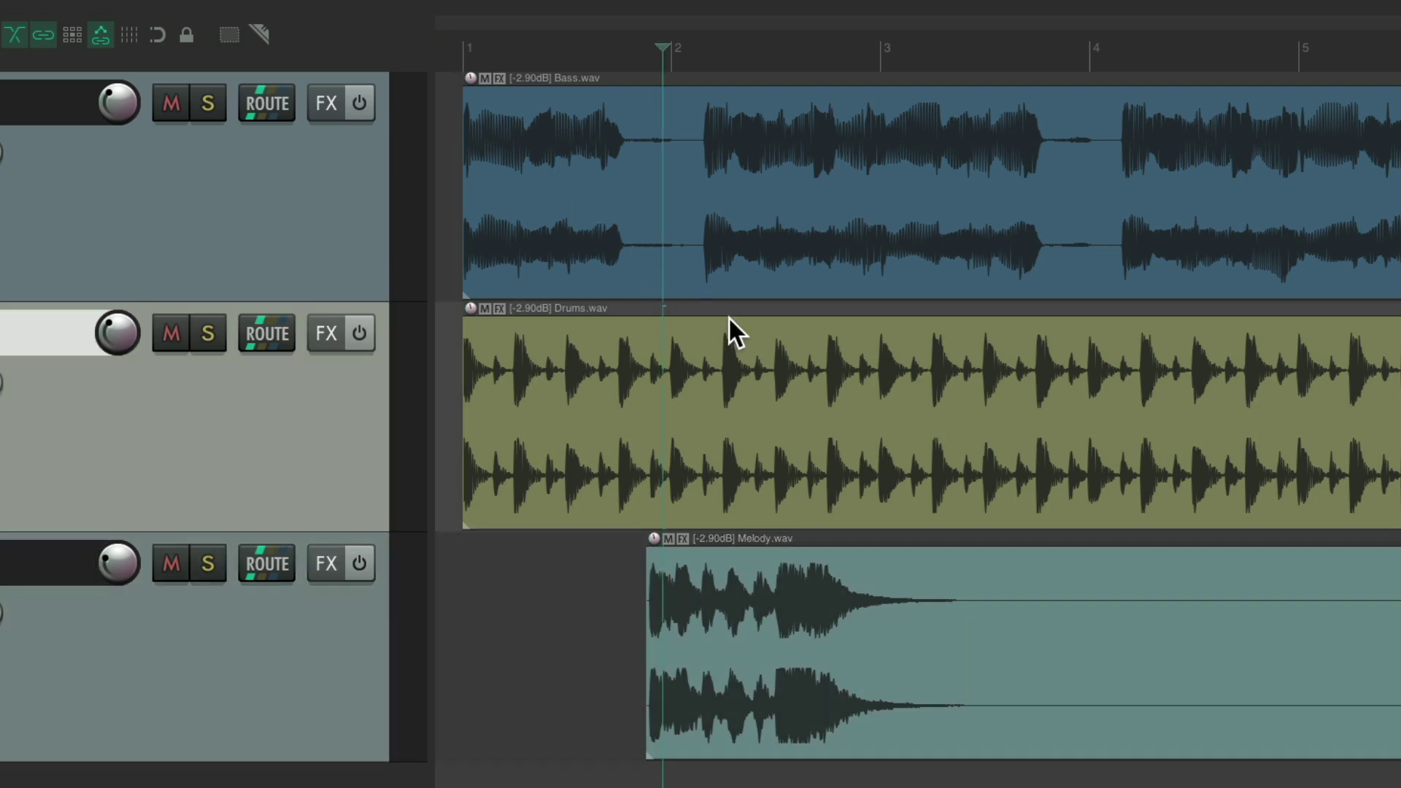
pyautogui.click(697, 75)
pyautogui.click(1117, 73)
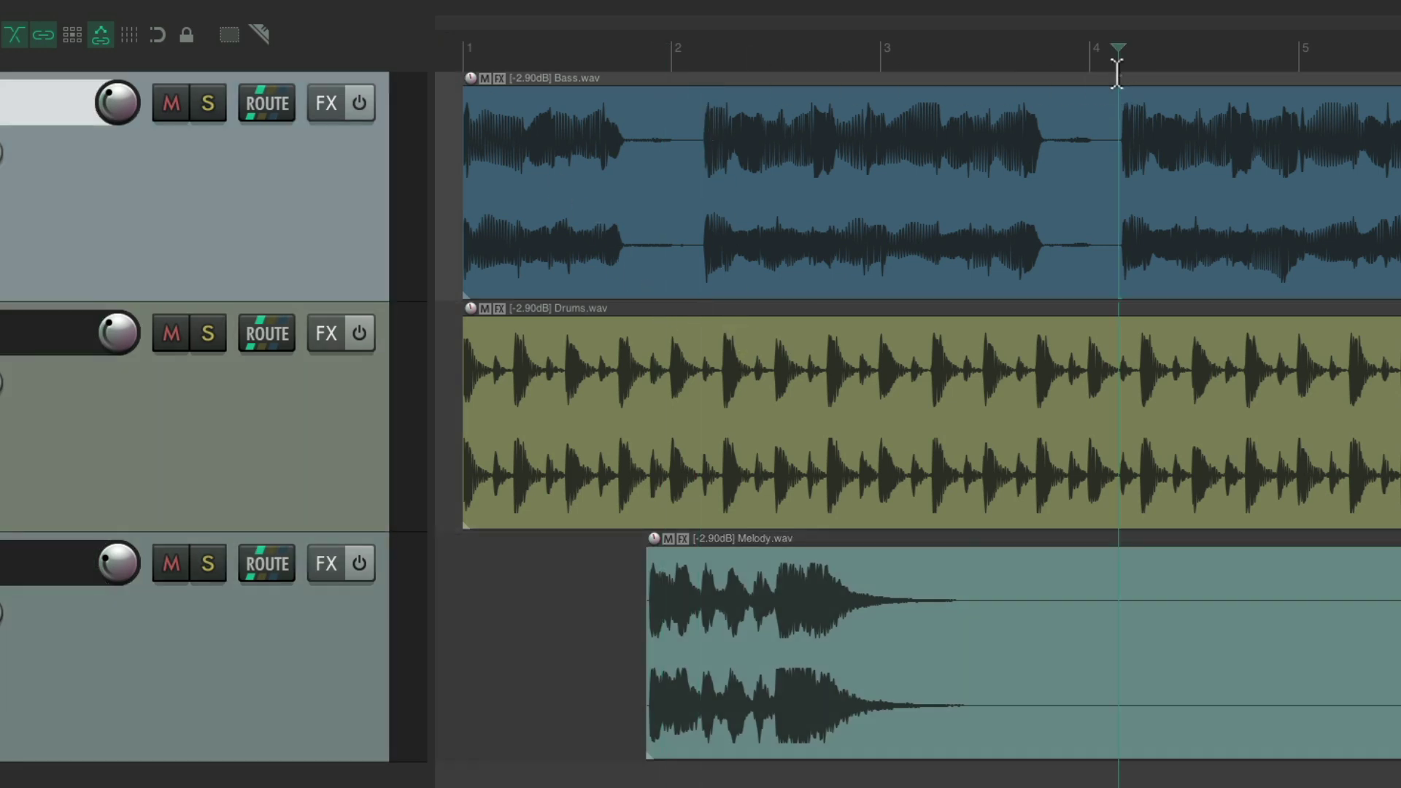